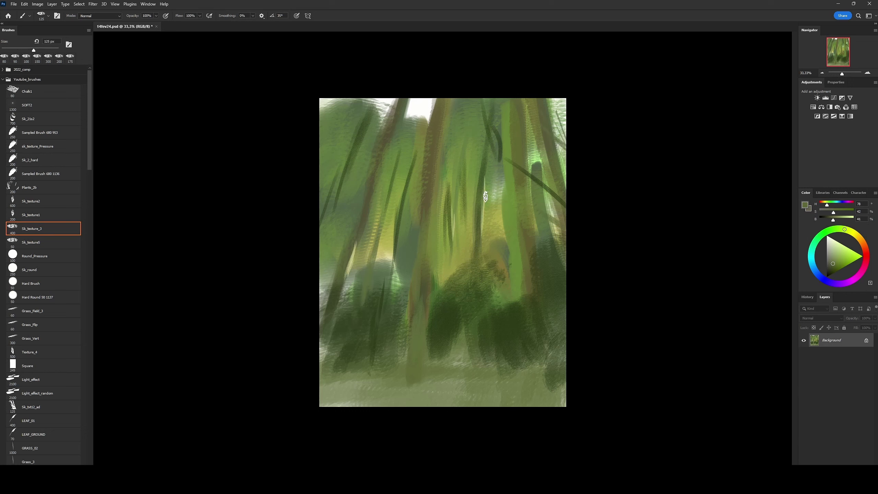
Step: Lighten the paint colour for the textured undergrowth strokes
left_click(841, 249)
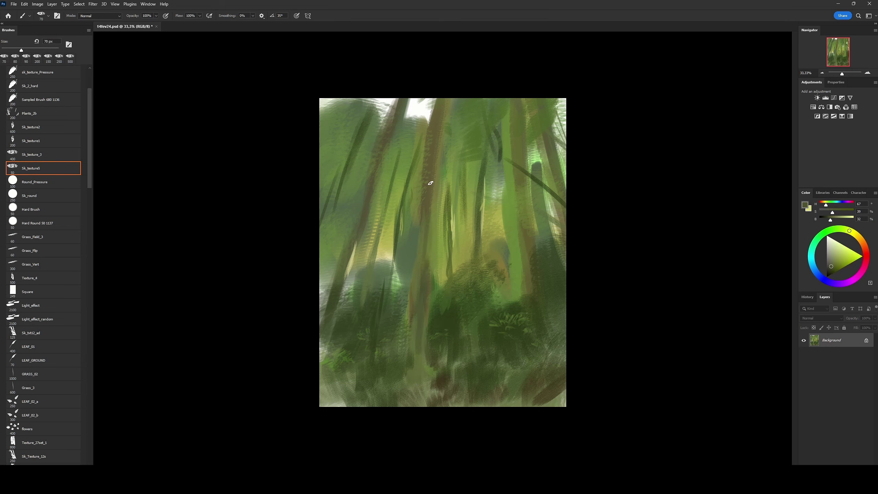
Step: Paint light muted-green highlight strokes up the tree trunks
key("bracketleft")
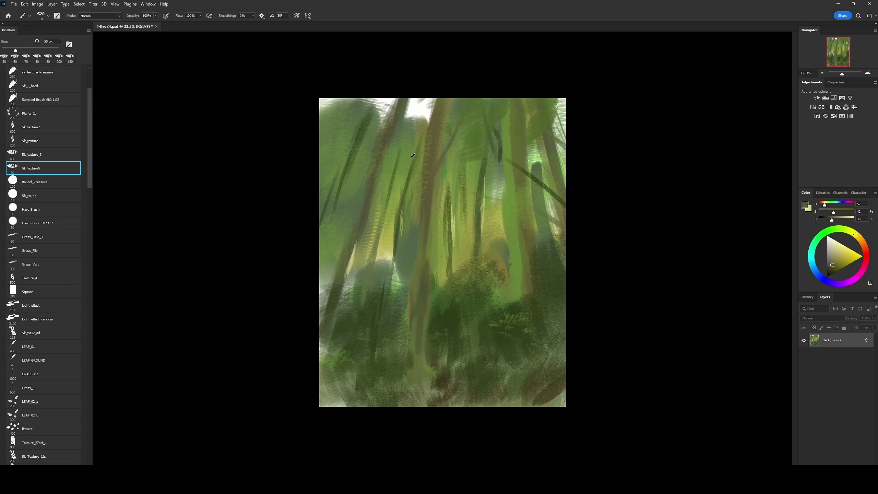
left_click(391, 194, "alt")
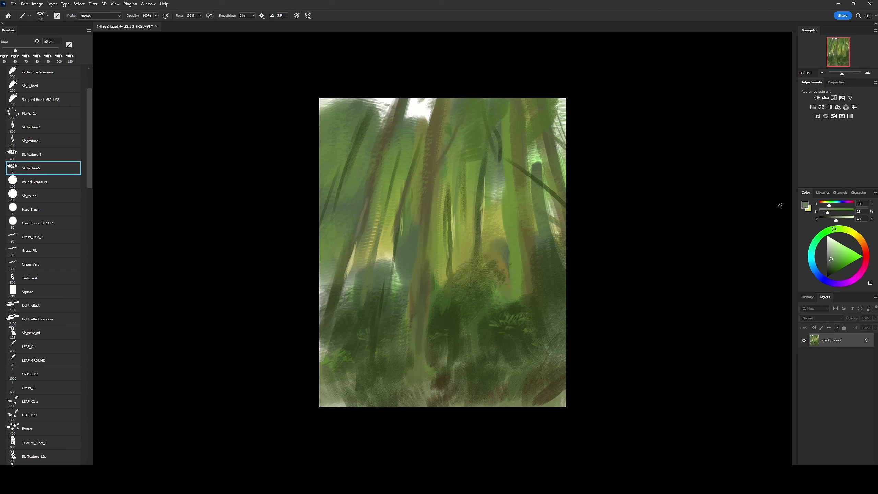
key("bracketright")
key("bracketright")
key("bracketright")
left_click_drag(362, 217, 391, 103)
mouse_move(425, 228)
left_mouse_down()
mouse_move(442, 110)
mouse_move(456, 103)
left_mouse_up()
Step: Deepen the lower bushes with broad dark-green shadow strokes
left_click(420, 115, "alt")
key("bracketright")
key("bracketright")
key("bracketright")
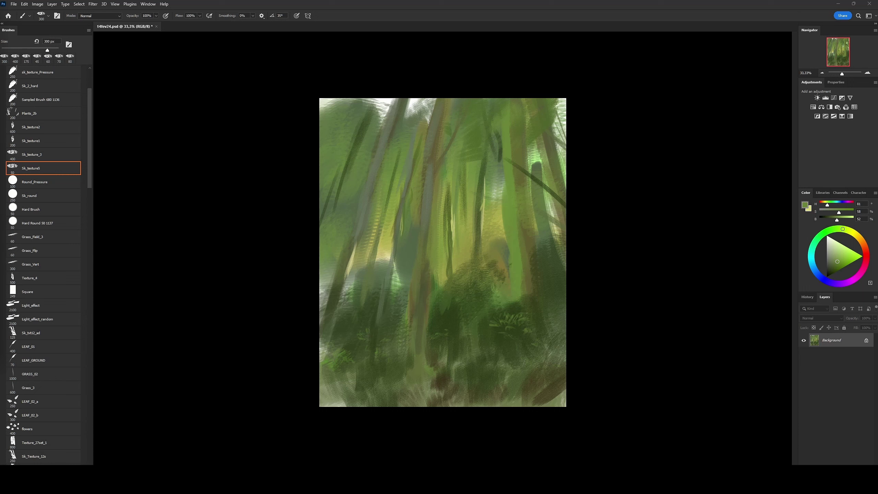
left_click(443, 313, "alt")
key("bracketleft")
key("bracketleft")
left_click_drag(459, 339, 446, 280)
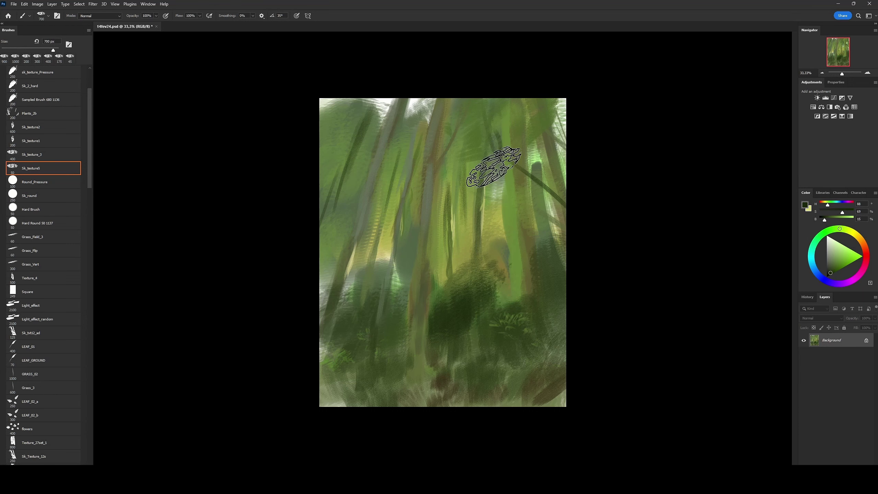
left_click_drag(542, 315, 539, 253)
left_click_drag(484, 367, 387, 315)
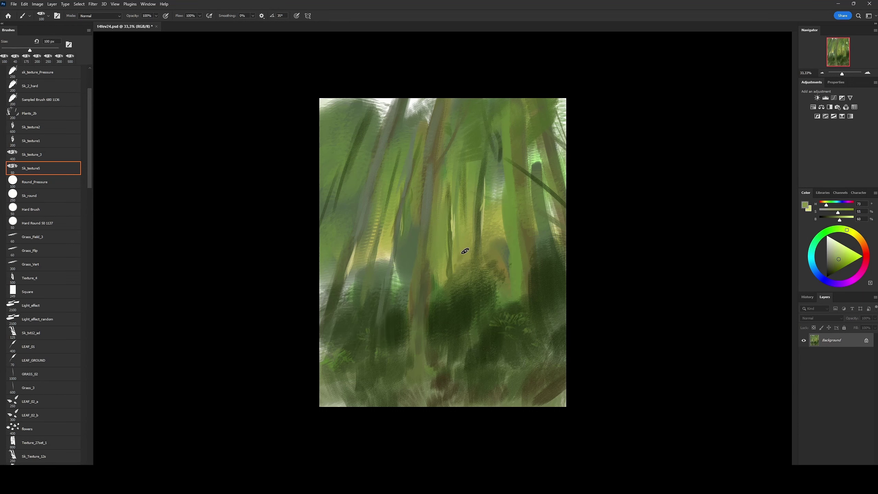
Step: Add a thin pale trunk highlight and pale yellow light strokes left of centre
key("bracketleft")
key("bracketleft")
key("bracketleft")
left_click(494, 236, "alt")
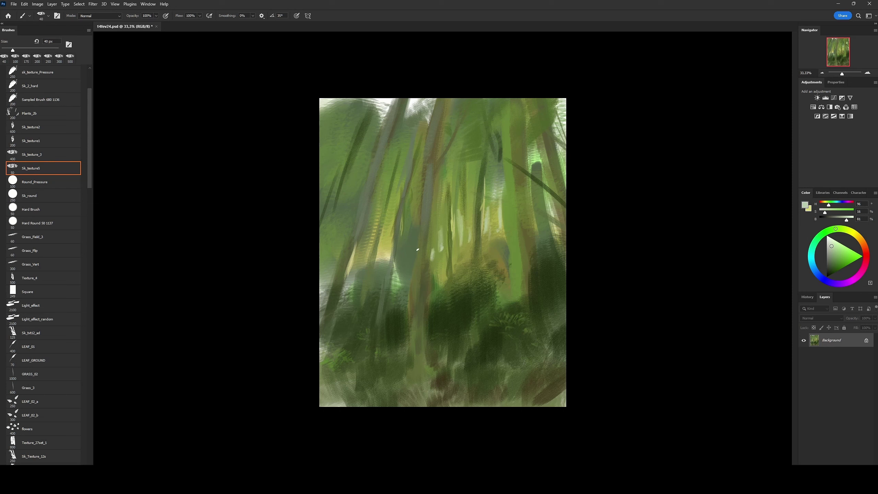
left_click_drag(403, 265, 415, 230)
left_click(422, 279, "alt")
key("bracketright")
key("bracketright")
key("bracketright")
left_click_drag(375, 288, 376, 261)
left_click_drag(361, 307, 370, 268)
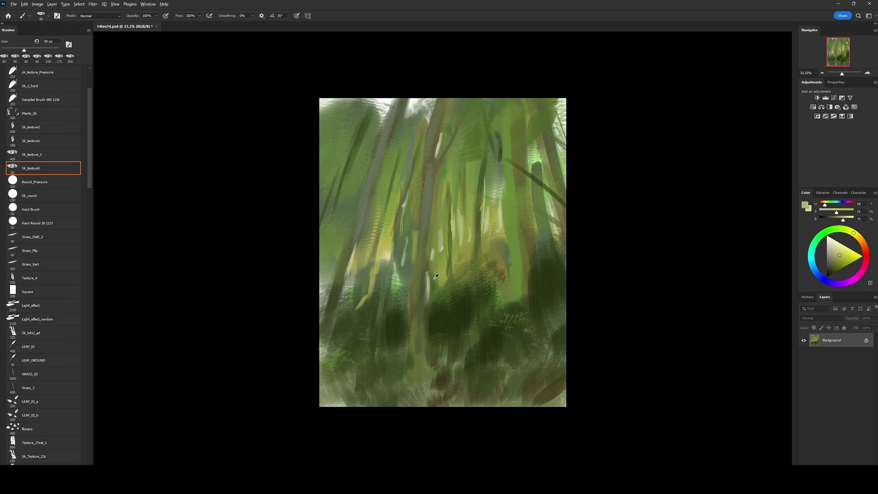
Step: Paint brighter green foliage at right centre and dark strokes over the central bushes
left_click(434, 278, "alt")
left_click(549, 257, "alt")
key("bracketright")
key("bracketright")
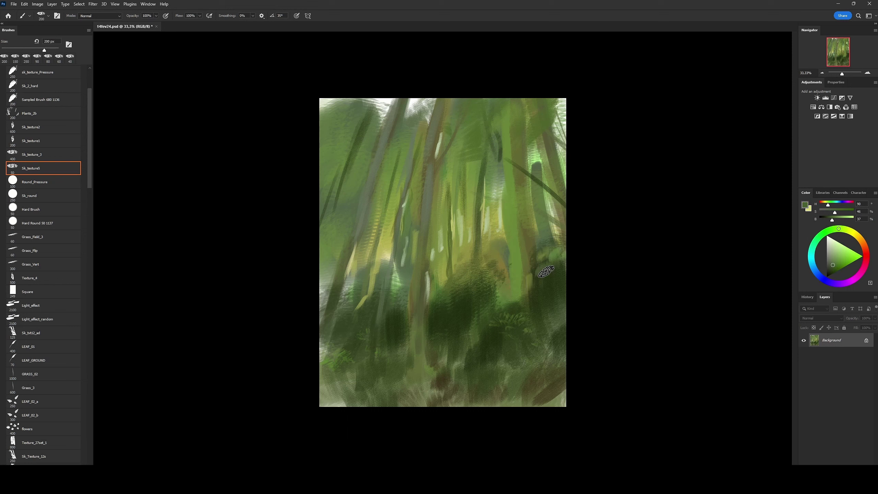
left_click_drag(549, 273, 567, 242)
left_click(517, 294, "alt")
left_click_drag(506, 301, 511, 242)
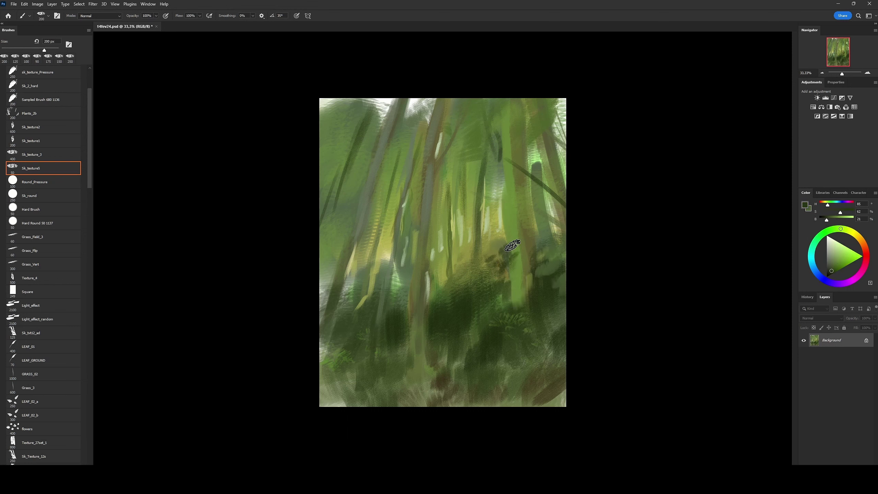
Step: Paint thin dark trunk strokes in the centre and on the left
key("bracketleft")
key("bracketleft")
key("bracketleft")
mouse_move(505, 177)
left_mouse_down()
mouse_move(506, 244)
mouse_move(499, 146)
mouse_move(508, 131)
left_mouse_up()
left_click(501, 155, "alt")
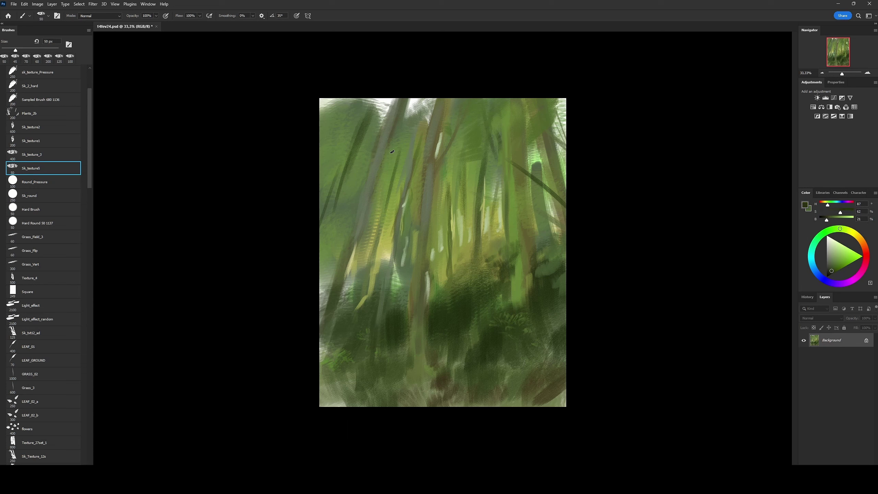
key("bracketleft")
key("bracketleft")
key("bracketright")
key("bracketright")
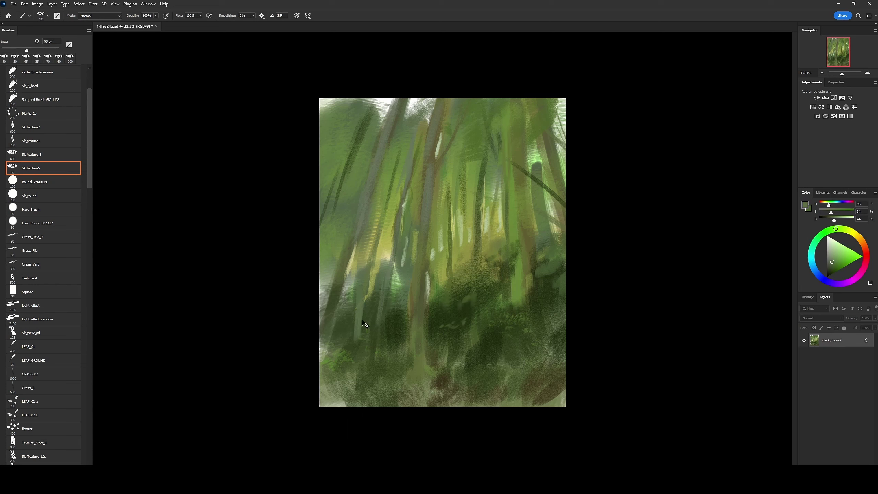
left_click(358, 344, "alt")
left_click_drag(356, 346, 378, 224)
Step: Scatter small pale cyan sky glimpses through the canopy and between trunks
left_click(355, 271, "alt")
key("bracketleft")
key("bracketleft")
key("bracketleft")
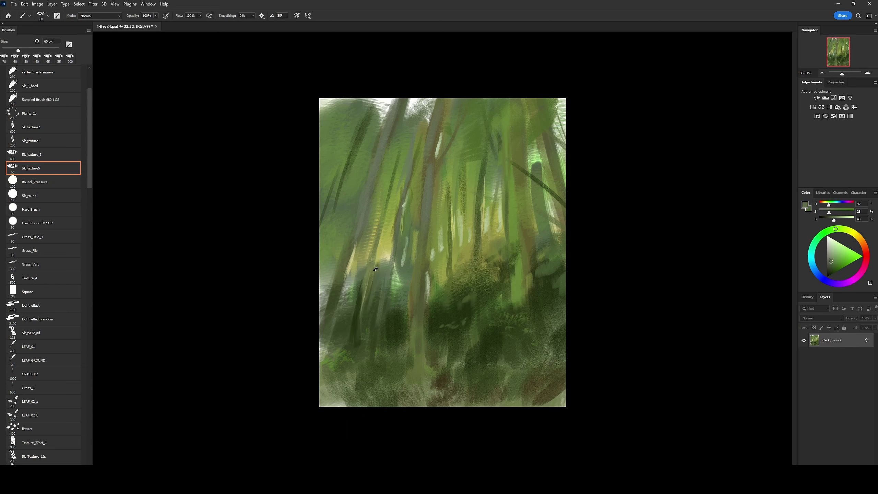
left_click(384, 265)
left_click(384, 265, "alt")
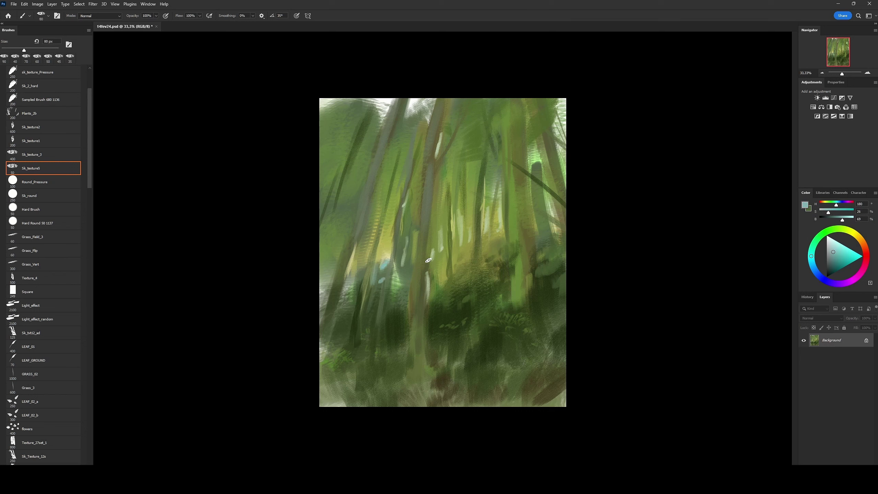
left_click(460, 194)
left_click(471, 171)
left_click(475, 195)
left_click(416, 187)
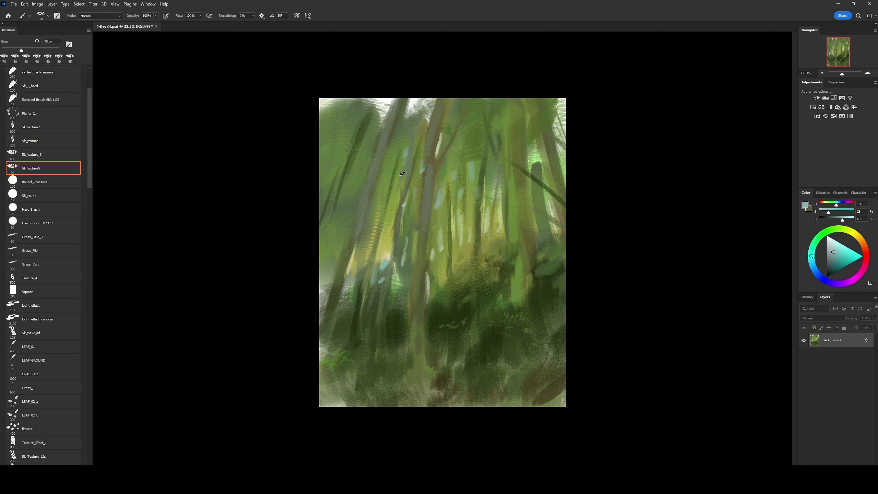
Step: Dab light-green leaves at lower right and rework the dark ground strokes there
left_click(541, 289, "alt")
left_click(545, 304)
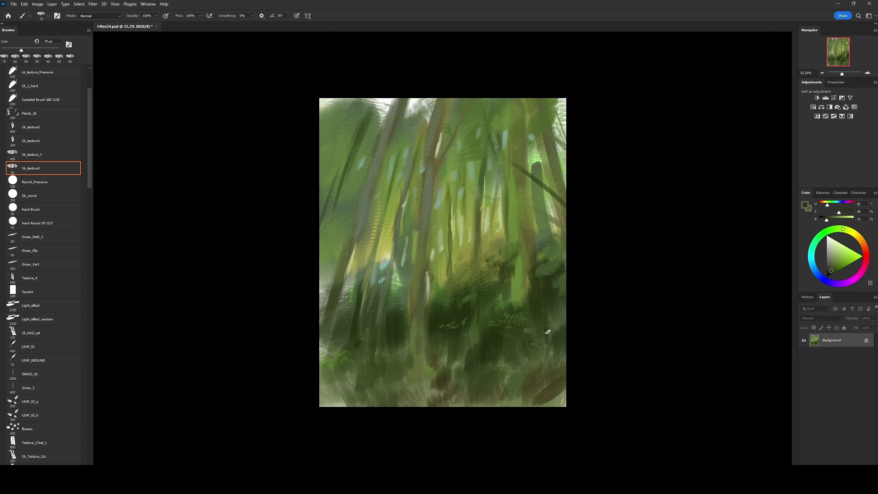
left_click(549, 309, "alt")
key("bracketleft")
left_click_drag(546, 401, 564, 387)
left_click(519, 374, "alt")
left_click_drag(482, 345, 474, 346)
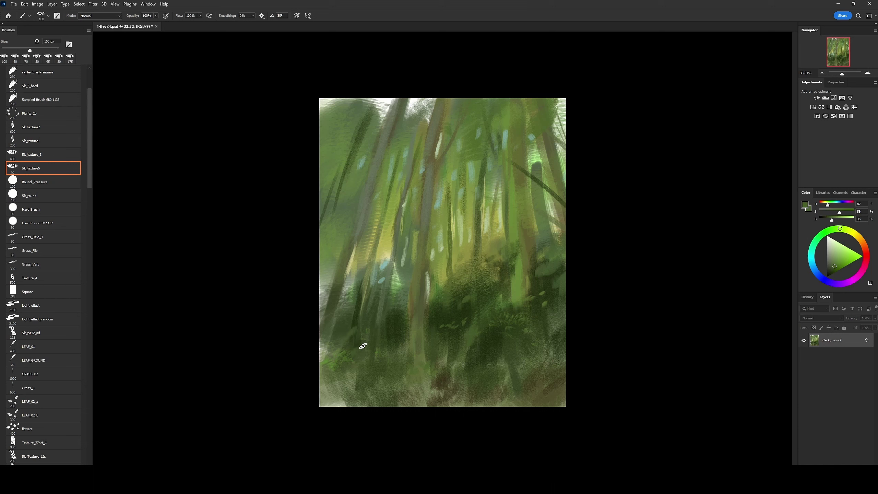
Step: Darken the trees and shadows along the left edge
left_click(368, 184, "alt")
key("bracketleft")
key("bracketleft")
key("bracketleft")
left_click_drag(373, 223, 376, 229)
left_click_drag(353, 196, 348, 206)
left_click(346, 207, "alt")
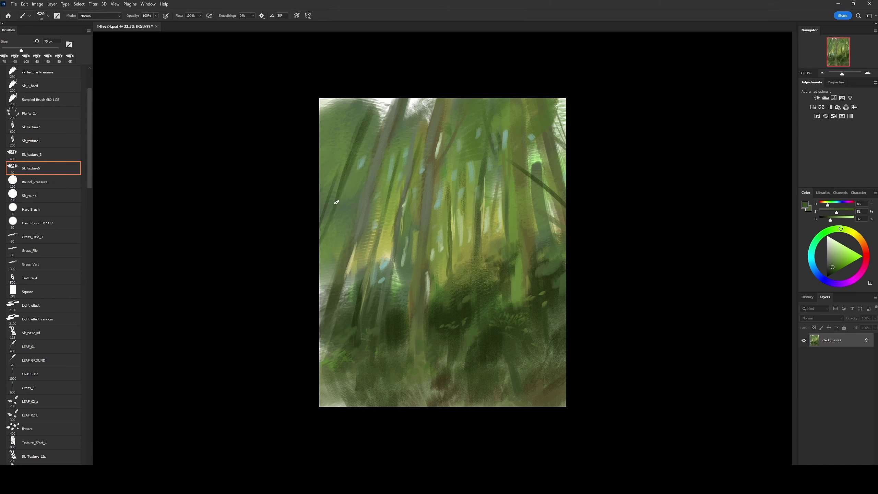
left_click_drag(358, 108, 342, 218)
Step: Dab pale blue-green touches in the upper left with the Sk_texture_3 brush
left_click(383, 103, "alt")
left_click(332, 134)
left_click_drag(360, 137, 373, 158)
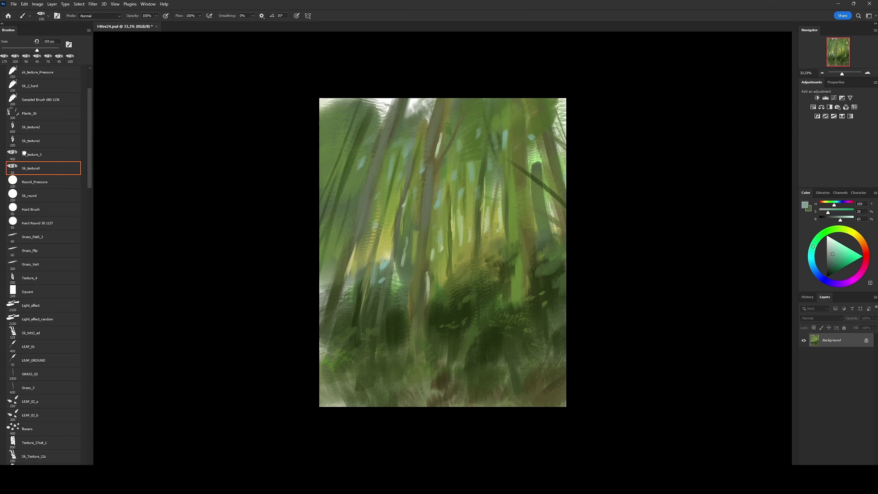
key("comma")
Step: Mirror the canvas horizontally and paint dark leafy strokes at lower right
left_click(517, 147, "alt")
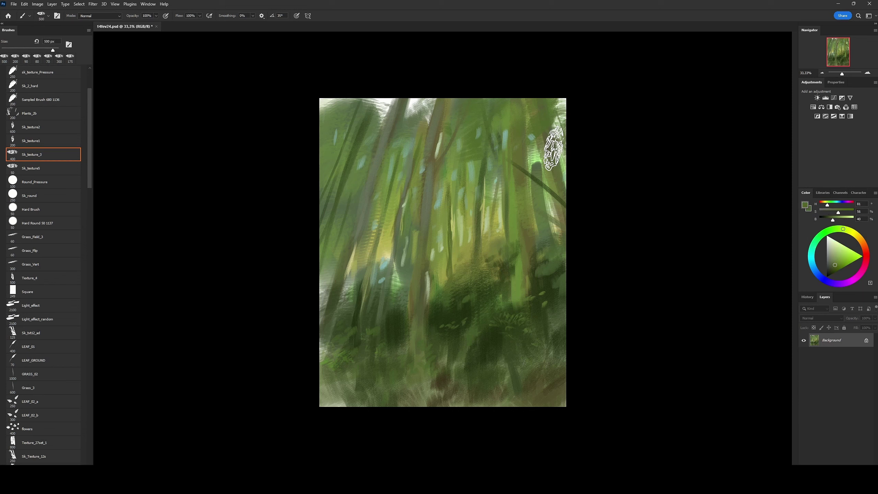
key("h")
key("bracketright")
key("bracketright")
key("bracketright")
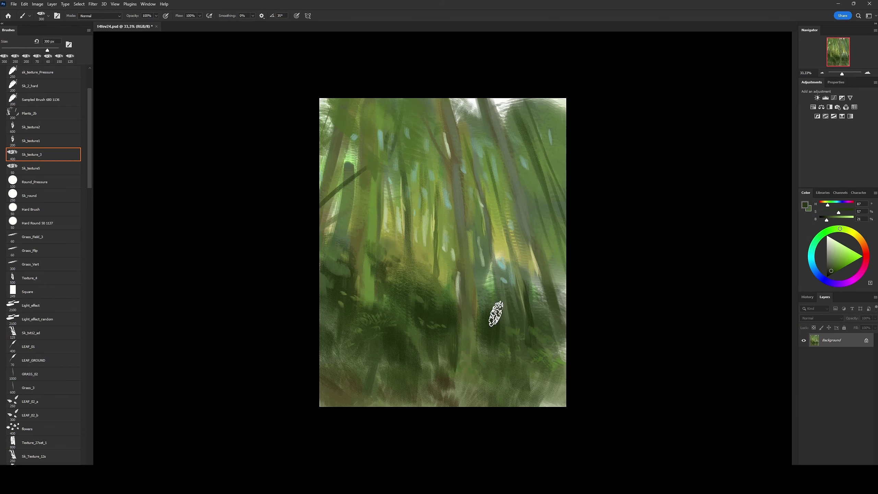
left_click(543, 311, "alt")
key("bracketleft")
key("bracketleft")
key("bracketleft")
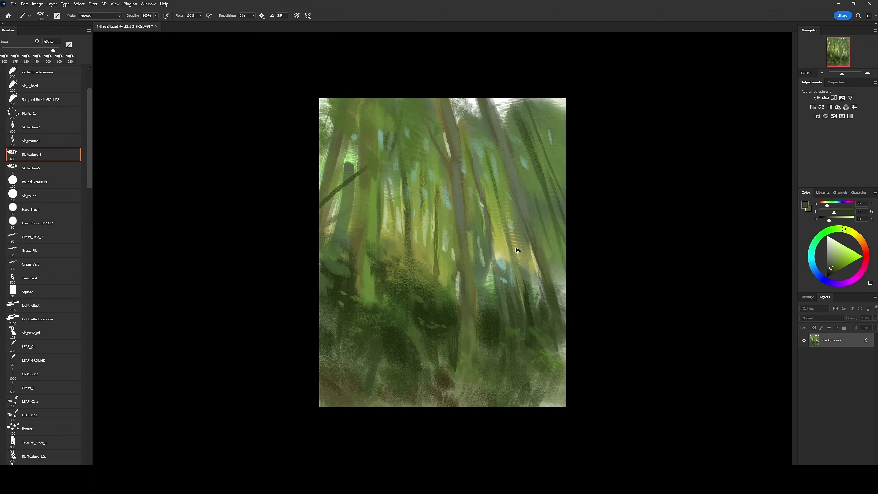
left_click_drag(544, 321, 561, 359)
Step: Flip the canvas back and paint vertical green grass strokes in the lower left
left_click(524, 180, "alt")
key("h")
key("bracketleft")
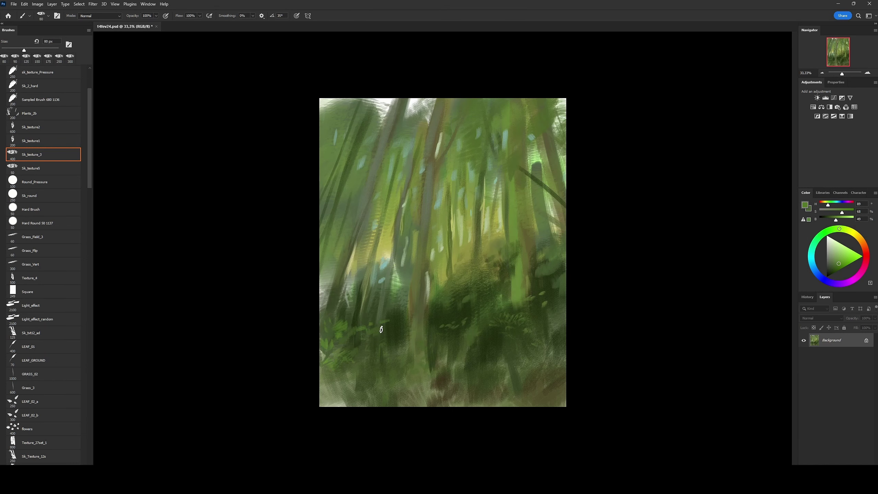
left_click(401, 325, "alt")
left_click_drag(401, 325, 409, 254)
left_click(384, 286, "alt")
left_click_drag(385, 287, 384, 269)
Step: Paint a yellow-green stroke in the upper-right canopy with the Sk_texture1 brush
left_click(315, 195, "alt")
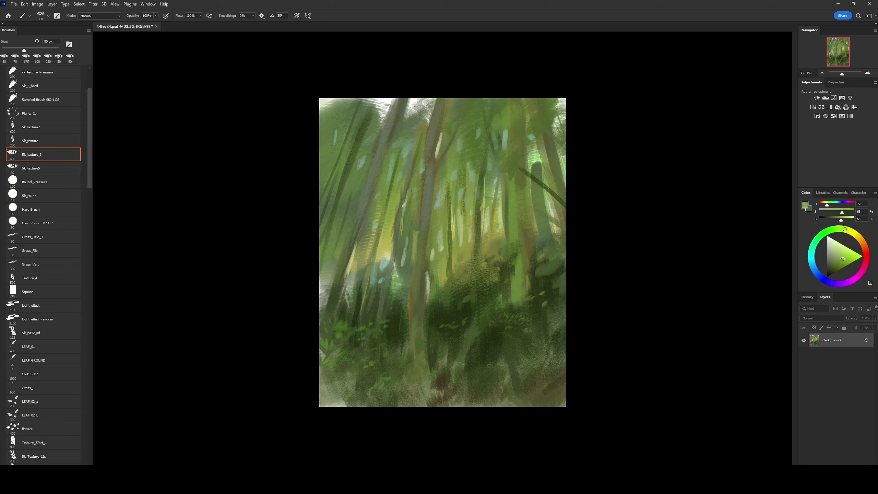
key("bracketright")
key("comma")
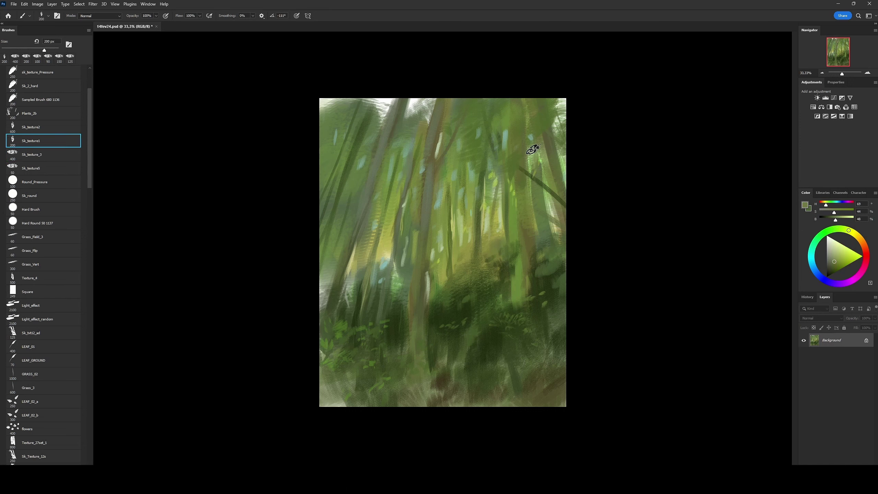
left_click(563, 161, "alt")
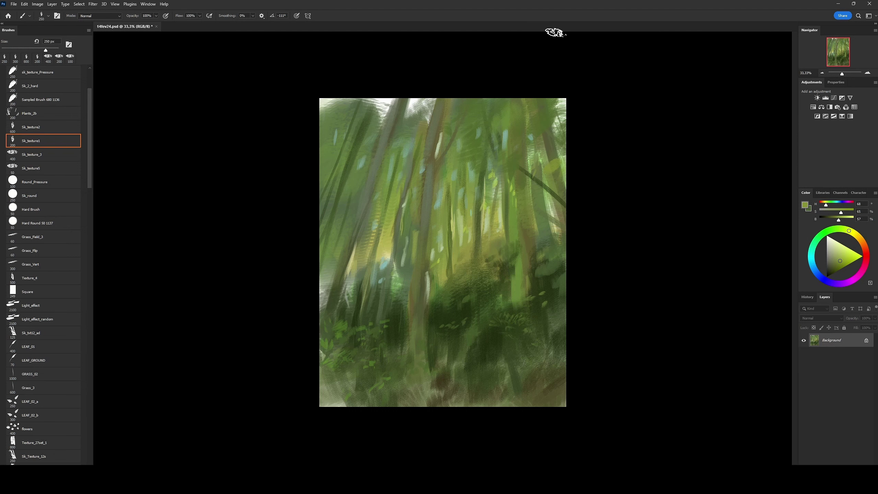
left_click_drag(562, 161, 547, 171)
key("bracketleft")
key("bracketleft")
key("bracketleft")
left_click(516, 233, "alt")
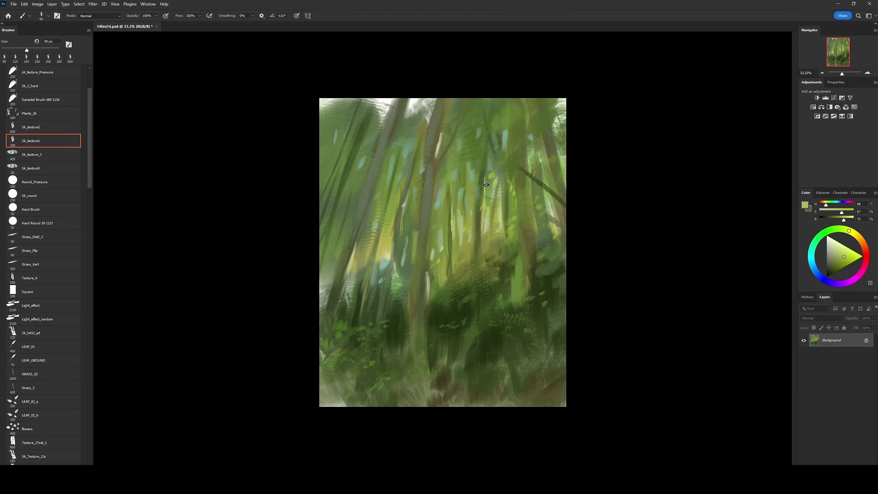
Step: Sample dark, light and saturated undergrowth greens with the brush at 70 px
left_click(390, 289, "alt")
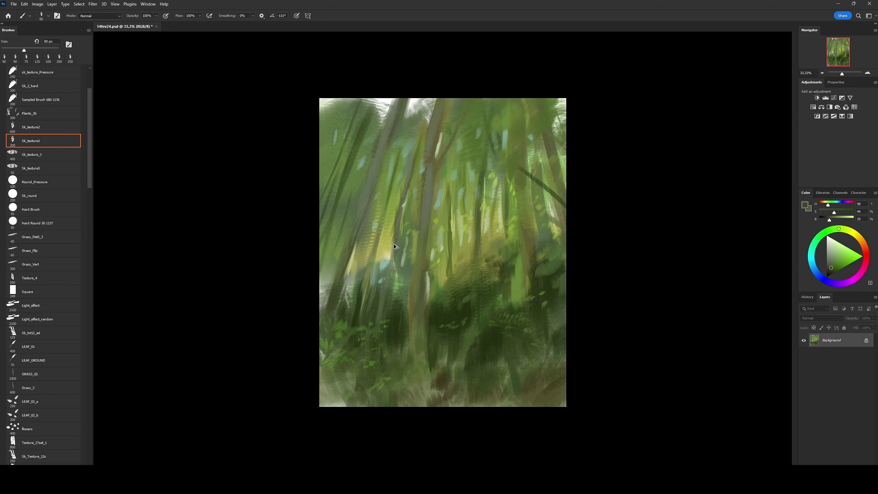
key("bracketleft")
left_click(405, 272, "alt")
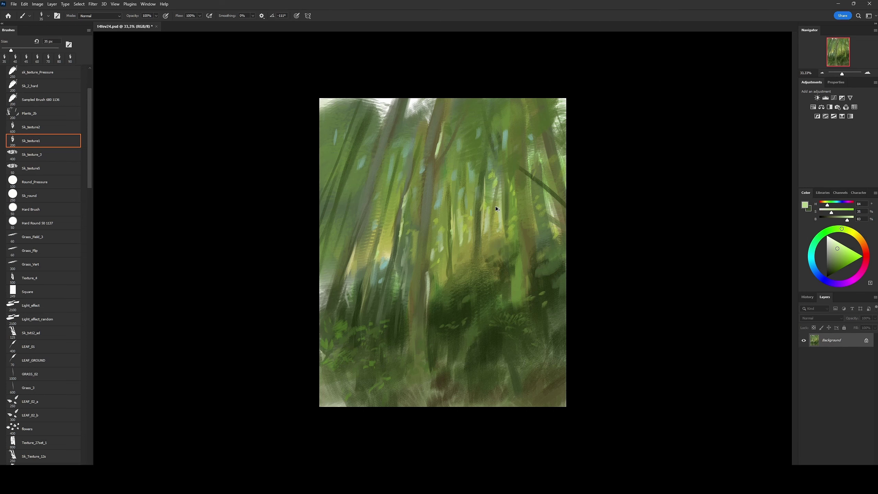
key("bracketright")
key("bracketright")
key("bracketright")
left_click(411, 349, "alt")
left_click(428, 352, "alt")
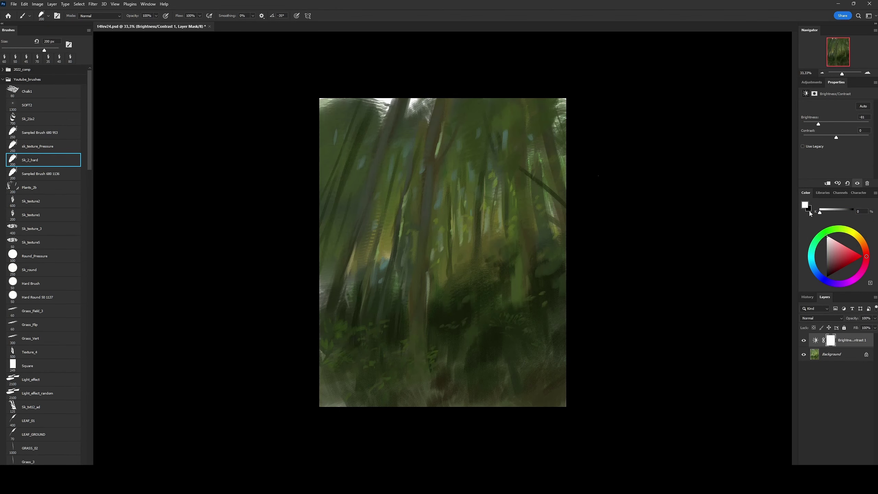
Step: Paint the Brightness/Contrast mask over the lit trees with 50–90 px brushes to restore brightness
key("bracketleft")
key("bracketleft")
key("bracketleft")
mouse_move(520, 203)
left_mouse_down()
mouse_move(442, 228)
mouse_move(337, 232)
mouse_move(349, 173)
left_mouse_up()
mouse_move(553, 111)
left_mouse_down()
mouse_move(489, 201)
mouse_move(415, 180)
left_mouse_up()
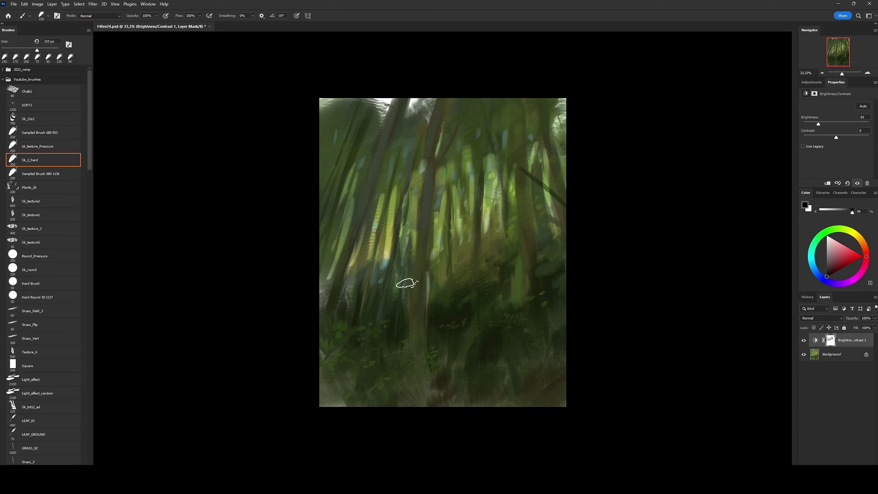
key("bracketright")
key("bracketleft")
key("bracketleft")
key("bracketleft")
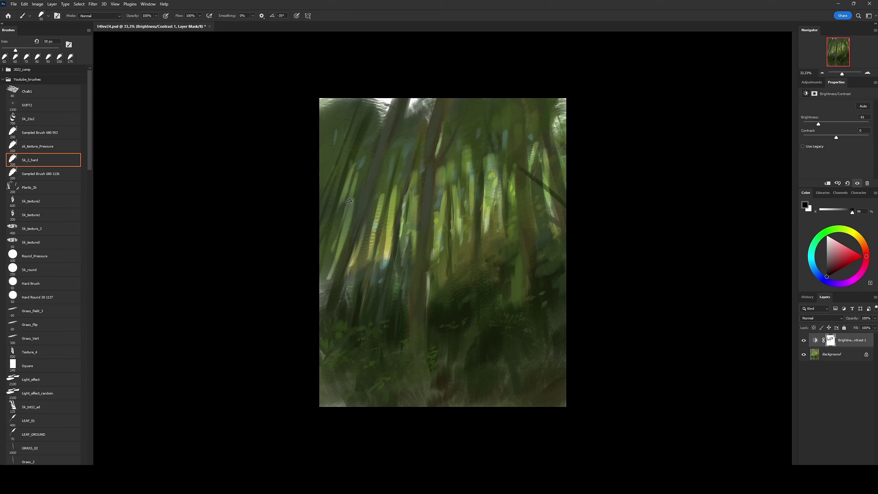
key("bracketright")
key("bracketright")
key("bracketright")
left_click_drag(505, 145, 560, 104)
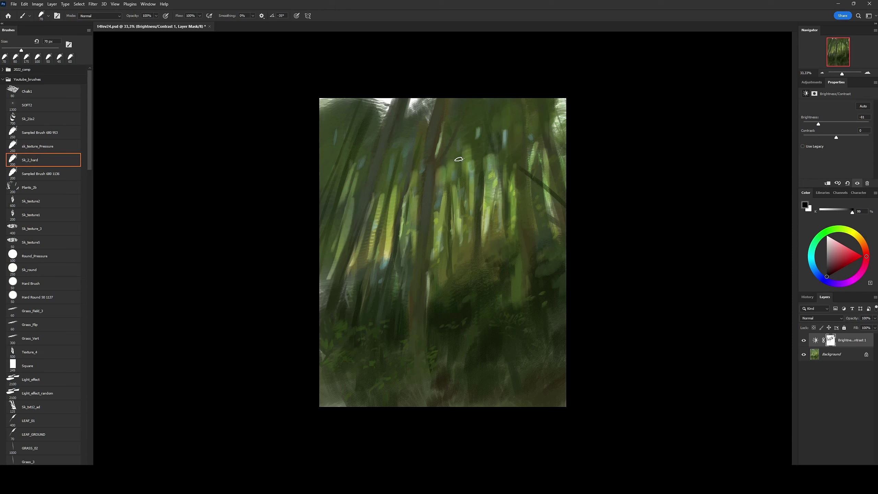
key("bracketright")
key("bracketright")
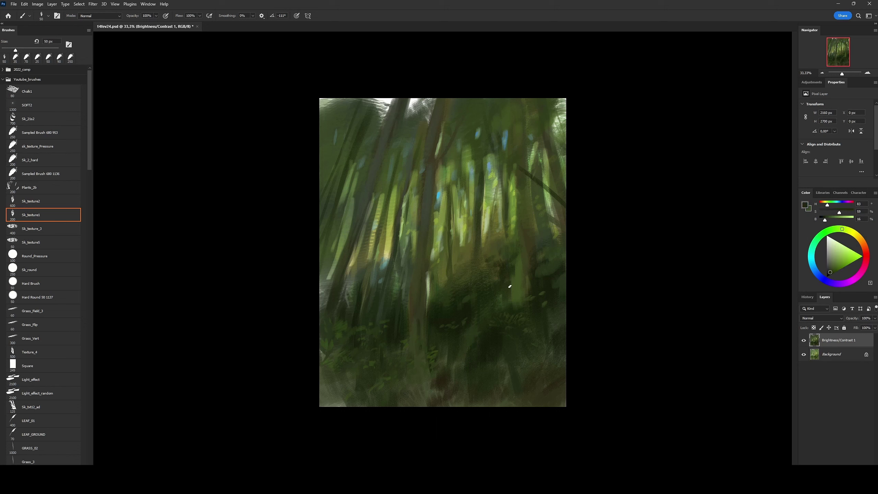
Step: Sample several colours from the painting, then open Levels and cancel it unchanged
left_click(516, 265, "alt")
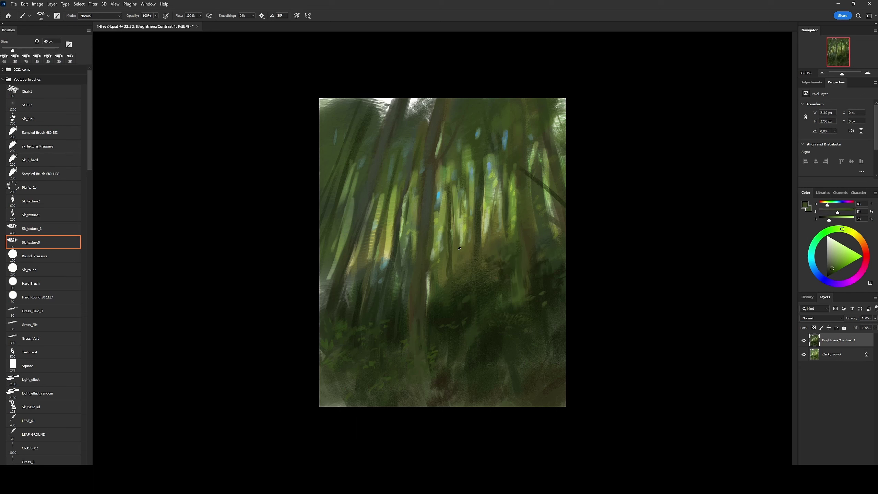
left_click(385, 228, "alt")
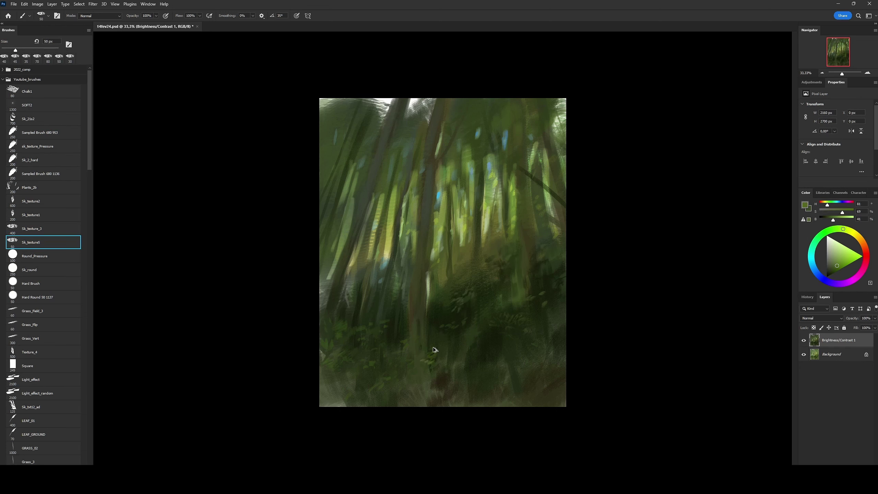
left_click(363, 328, "alt")
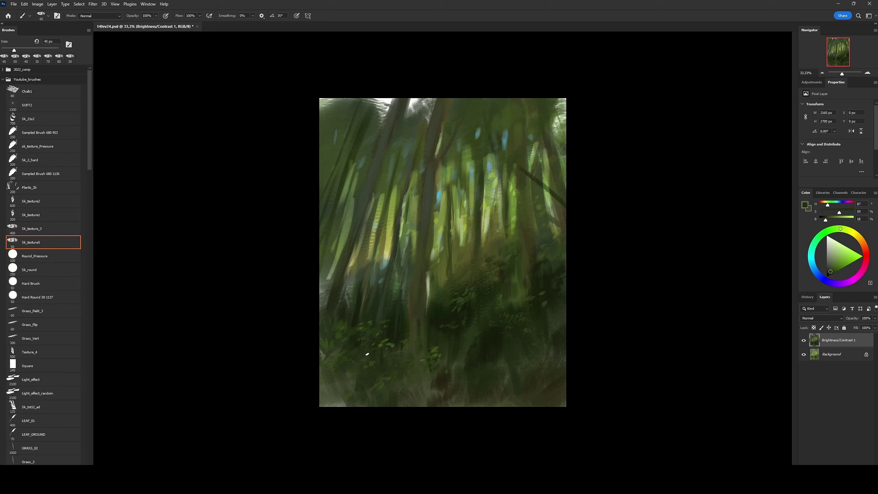
key("ctrl+l")
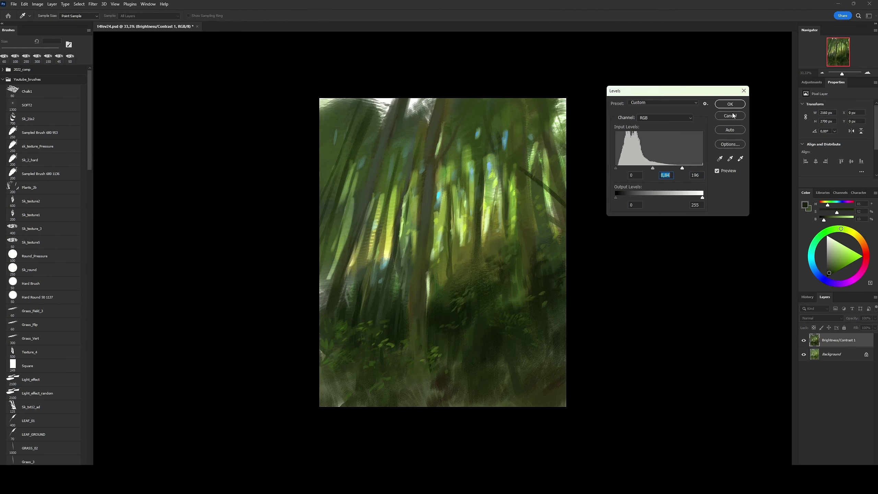
key("Escape")
left_click(532, 249, "alt")
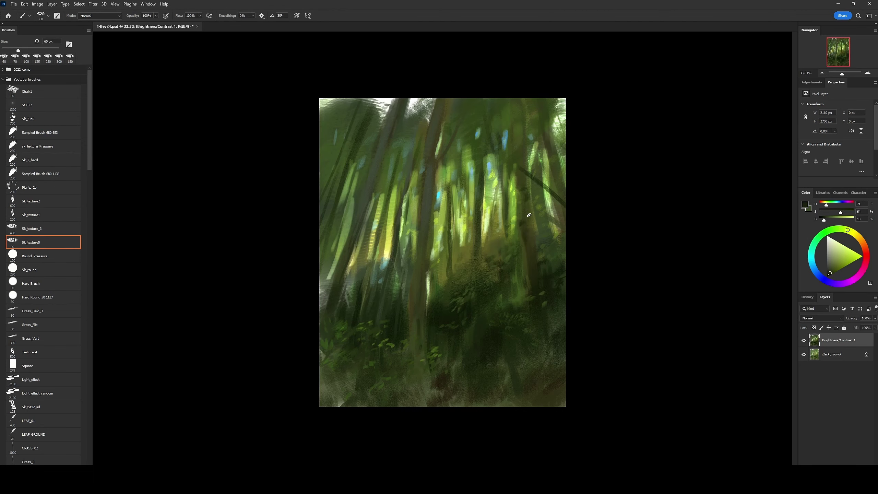
Step: Sample muted green and warm tones, resizing the brush between 50 and 70 px
key("bracketleft")
key("bracketleft")
key("bracketleft")
left_click(531, 346, "alt")
left_click(509, 397, "alt")
key("bracketleft")
key("bracketleft")
key("bracketleft")
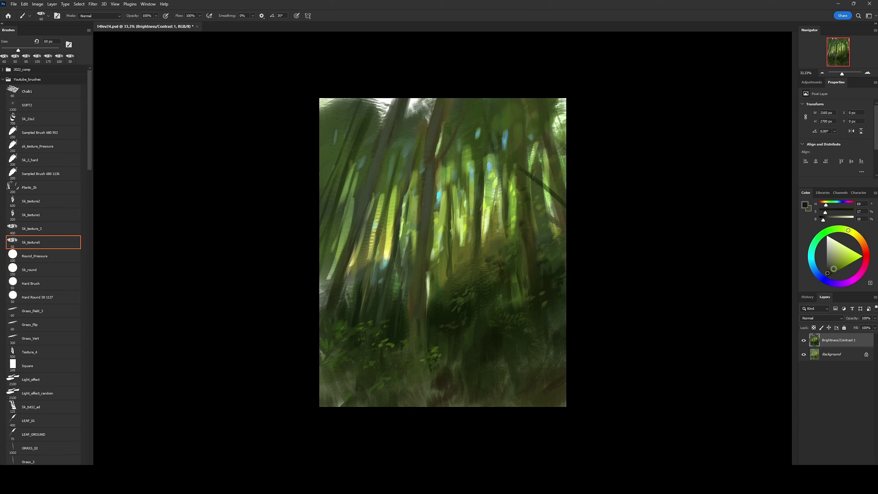
left_click(539, 266, "alt")
key("bracketleft")
key("bracketright")
key("bracketright")
key("bracketright")
Step: Sample dark, mid and bright greens from the foliage and light shafts
left_click(434, 389, "alt")
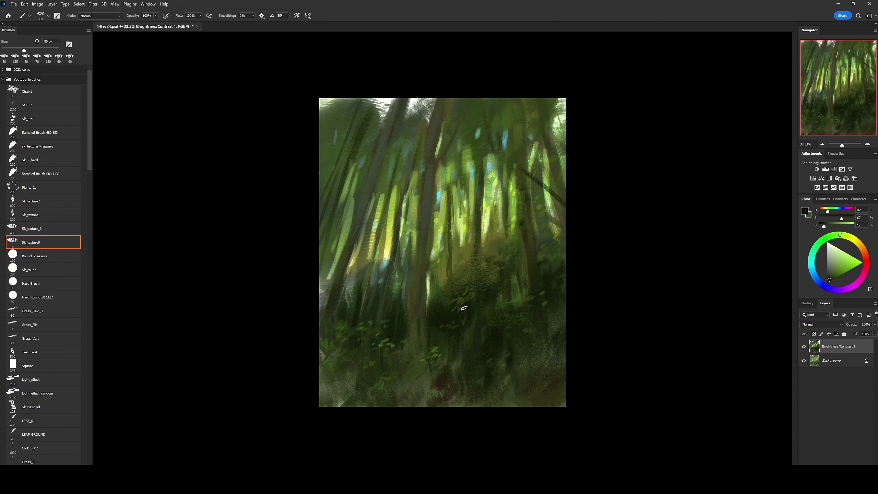
left_click(439, 264, "alt")
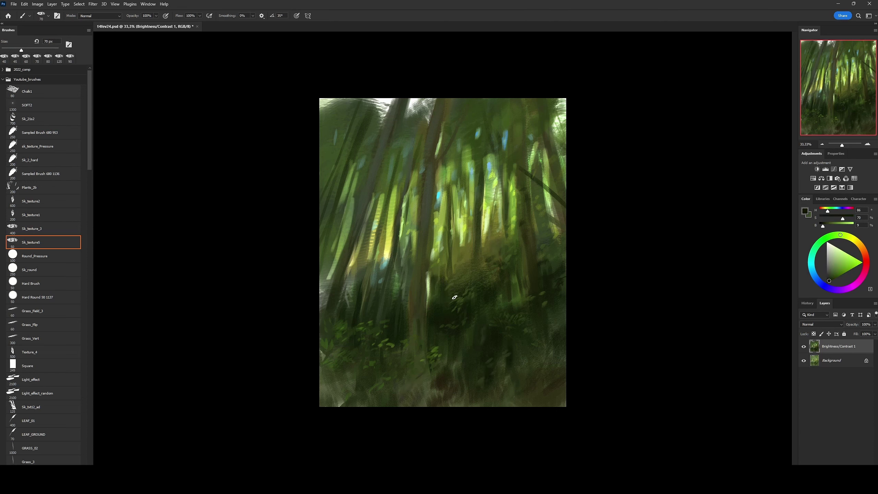
key("bracketright")
key("bracketright")
key("bracketright")
left_click(545, 196, "alt")
key("bracketleft")
key("bracketleft")
key("bracketleft")
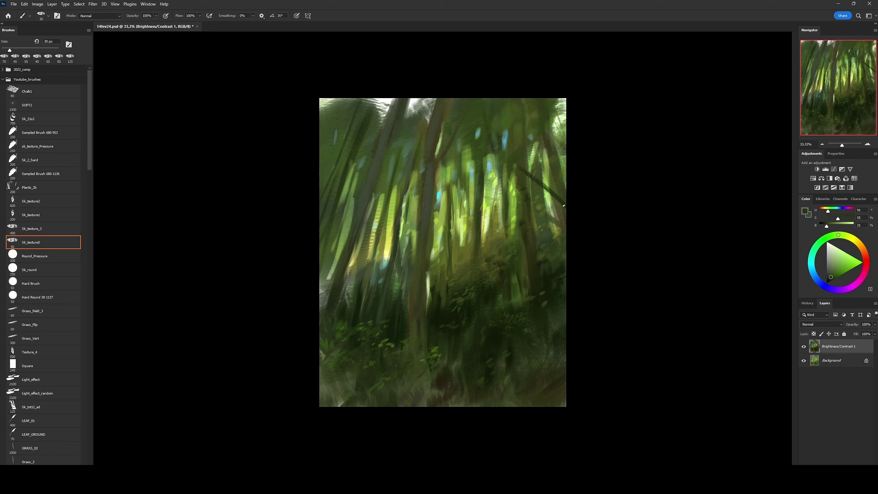
key("bracketright")
key("bracketright")
key("bracketright")
left_click(529, 135, "alt")
Step: Paint dark green foliage at the top right with a 100 px brush
key("bracketright")
key("bracketright")
key("bracketright")
left_click(504, 123, "alt")
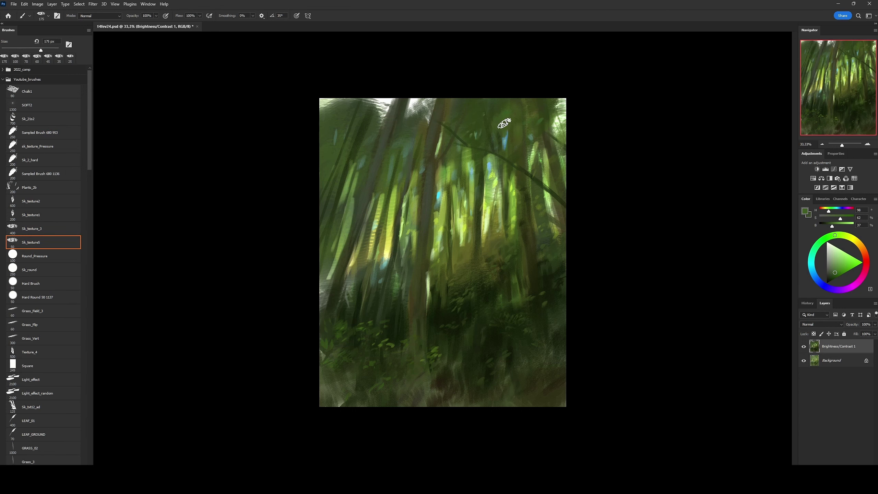
mouse_move(532, 117)
left_mouse_down()
mouse_move(584, 92)
mouse_move(529, 121)
left_mouse_up()
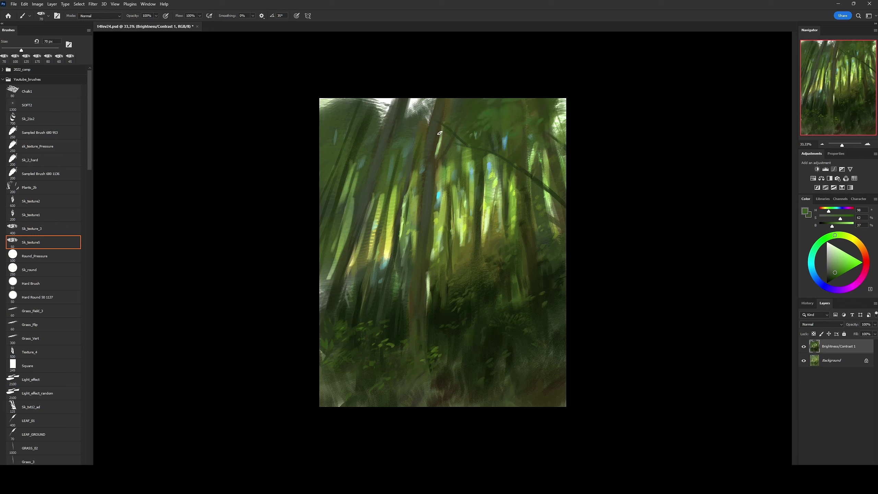
key("bracketright")
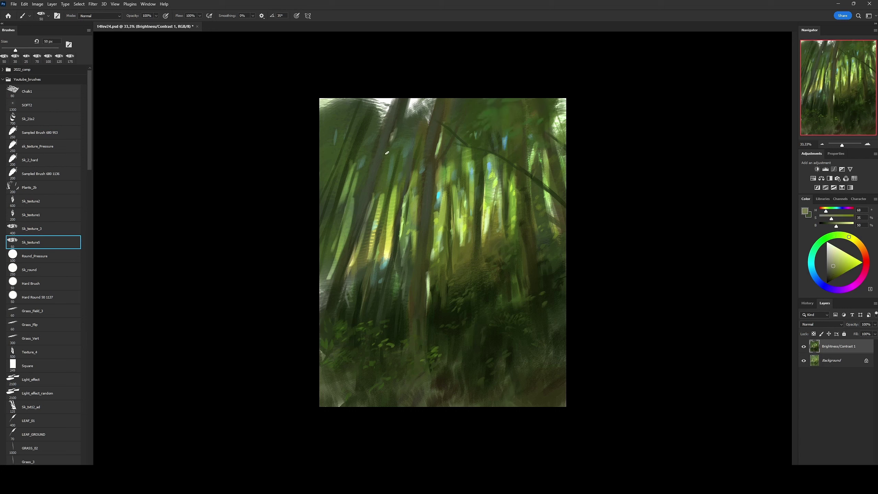
left_click(425, 277, "alt")
key("bracketleft")
left_click(380, 288, "alt")
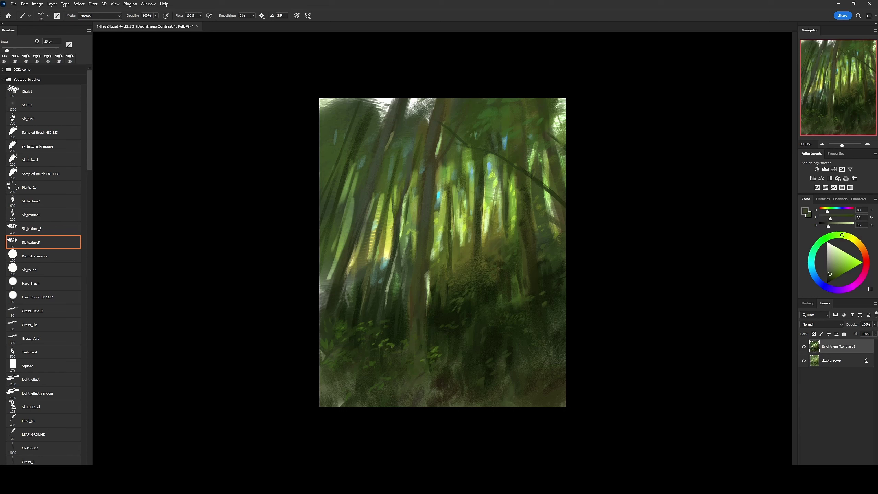
Step: Pick olive and dark greens, then glow the forest centre with the 2100 px SOFT2 brush
key("bracketright")
key("bracketright")
key("bracketright")
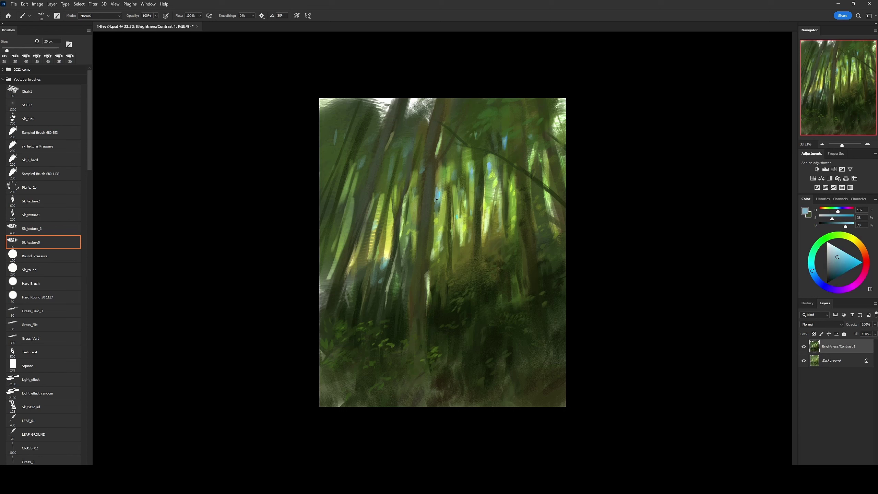
left_click(426, 174, "alt")
key("bracketright")
key("bracketright")
left_click(390, 159, "alt")
key("bracketleft")
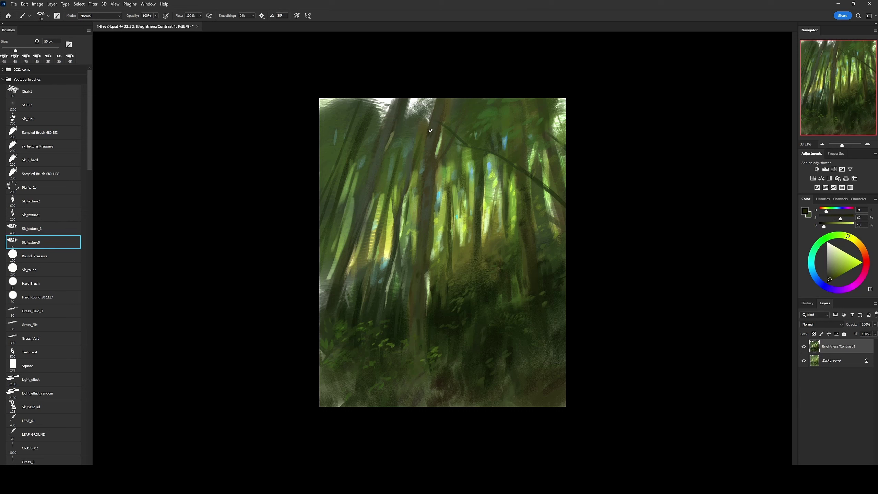
left_click(526, 227, "alt")
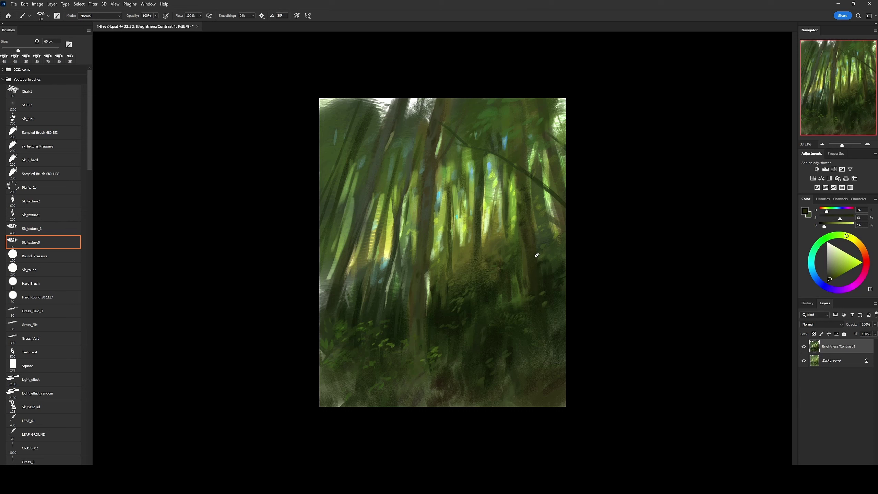
left_click(537, 254, "alt")
left_click_drag(537, 255, 484, 208)
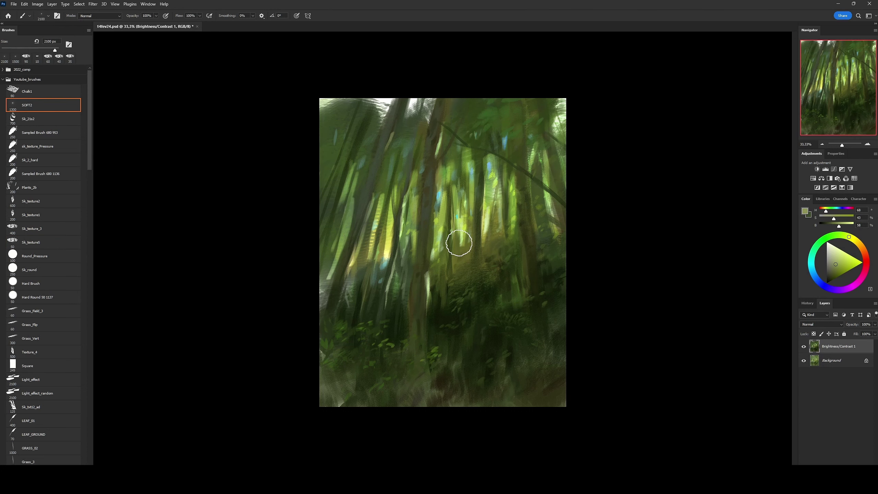
Step: Take a textured brush and sample dark and lighter greens, sizing it between 40 and 250 px
key("period")
key("period")
key("period")
left_click(330, 292, "alt")
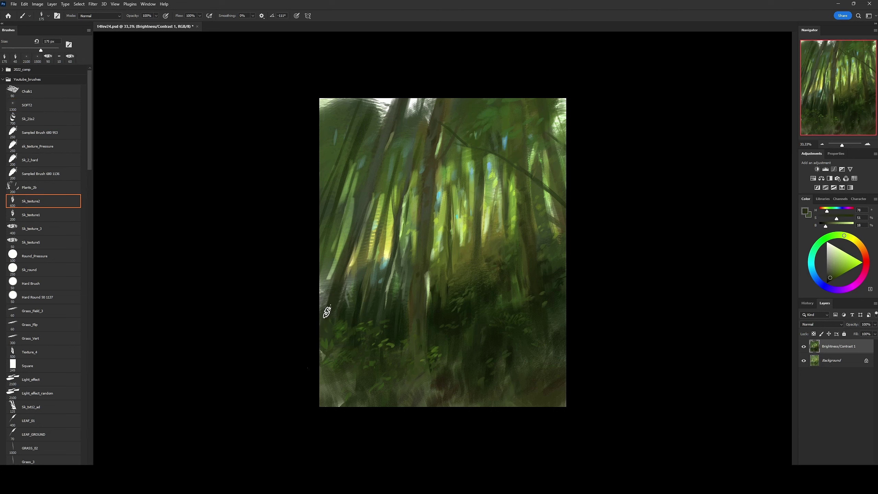
key("bracketleft")
key("bracketleft")
key("bracketleft")
left_click(392, 102, "alt")
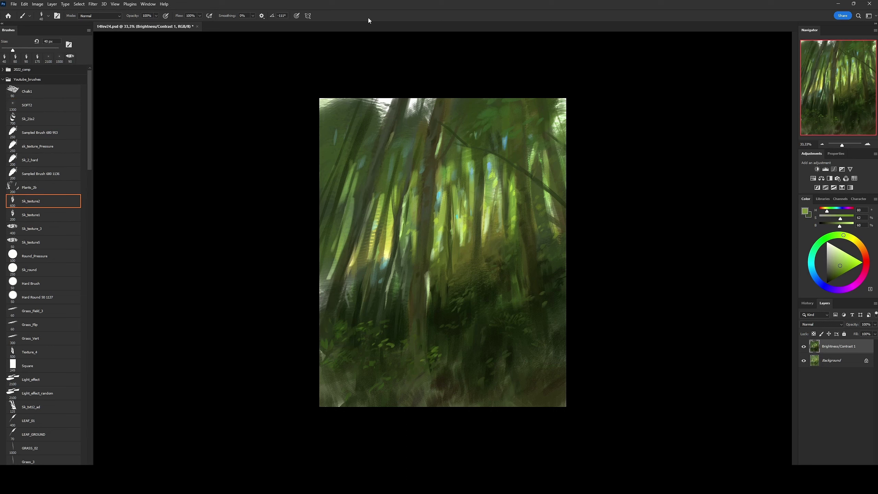
left_click(370, 130, "alt")
key("bracketright")
key("bracketright")
key("bracketright")
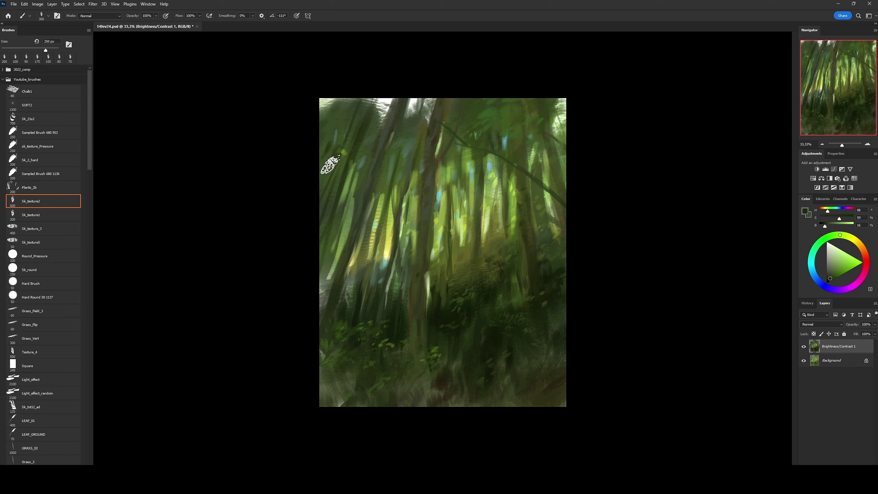
Step: Change to a different textured brush and pick light and pale green highlight colours at 175 then 40 px
key("period")
key("period")
left_click(513, 98, "alt")
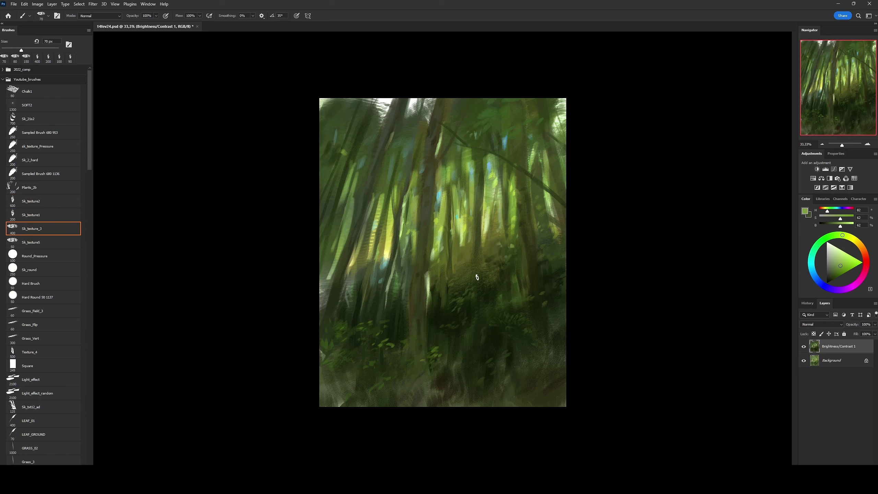
left_click(474, 266, "alt")
key("bracketright")
key("bracketright")
key("bracketright")
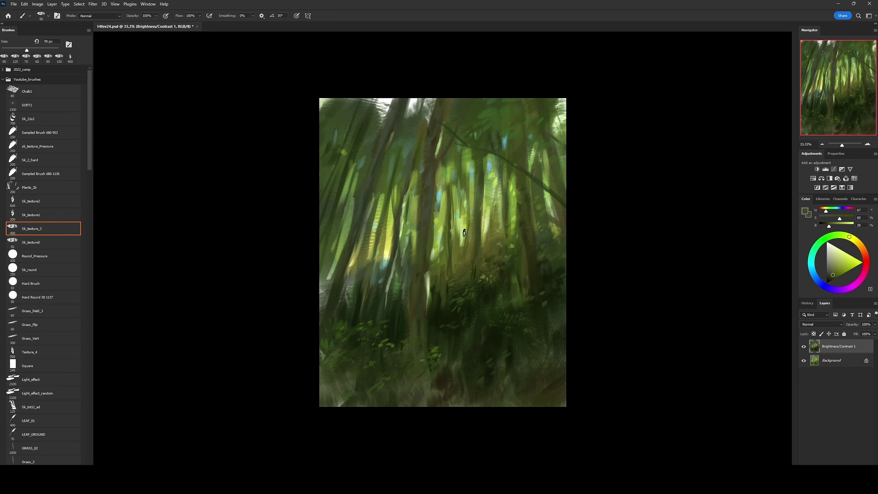
key("comma")
key("comma")
key("comma")
left_click(459, 219, "alt")
key("bracketleft")
key("bracketleft")
key("bracketleft")
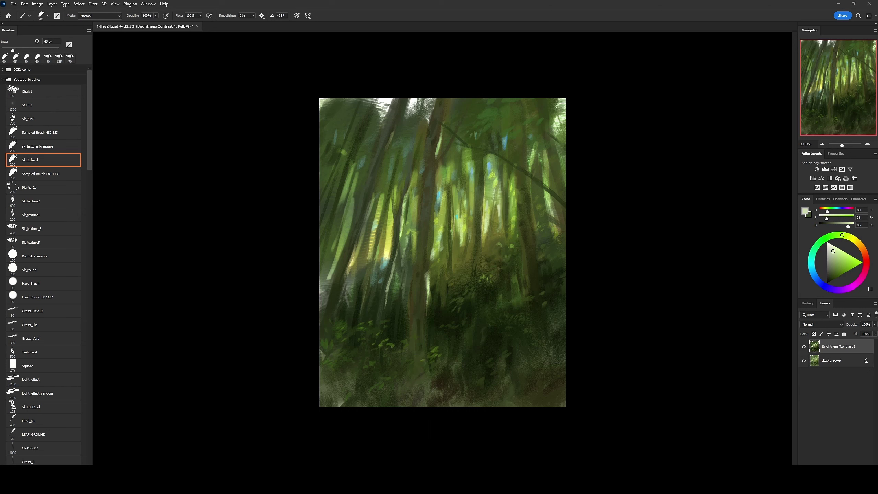
Step: Return to a textured brush and sample dark, very dark and olive greens at 90 then 30 px
left_click(542, 170, "alt")
key("period")
key("period")
key("period")
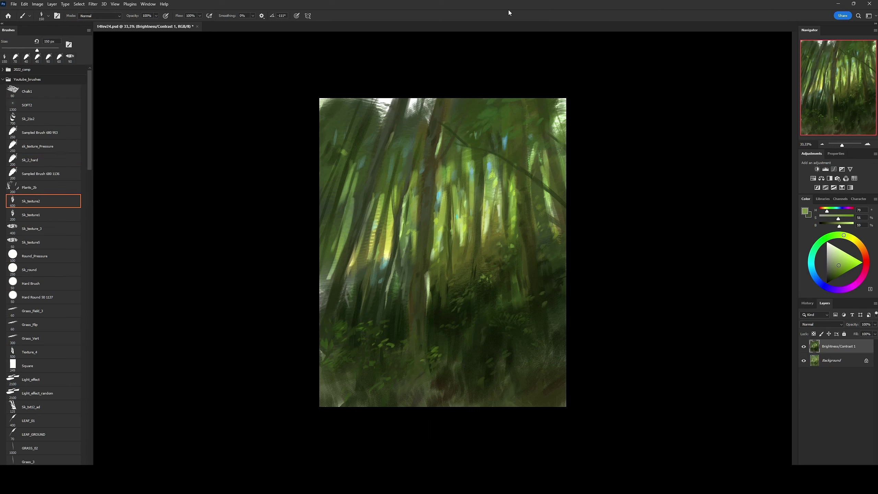
left_click(560, 128, "alt")
key("bracketright")
key("bracketright")
key("bracketright")
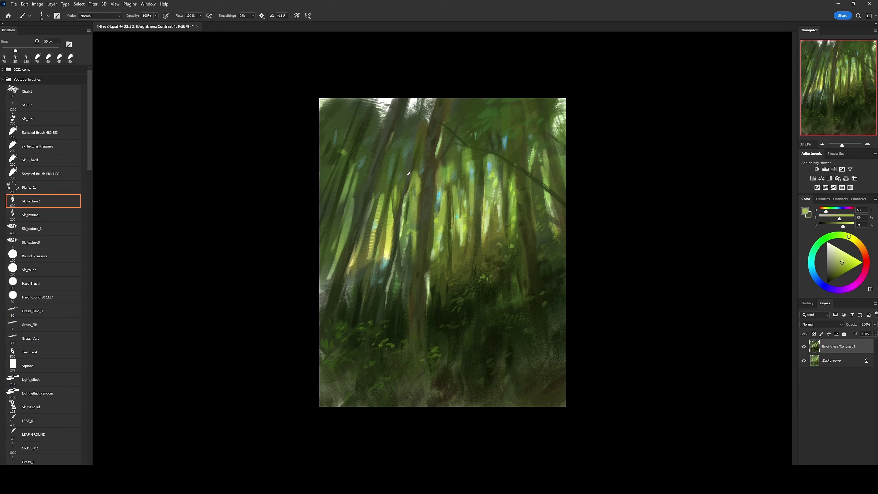
left_click(395, 162, "alt")
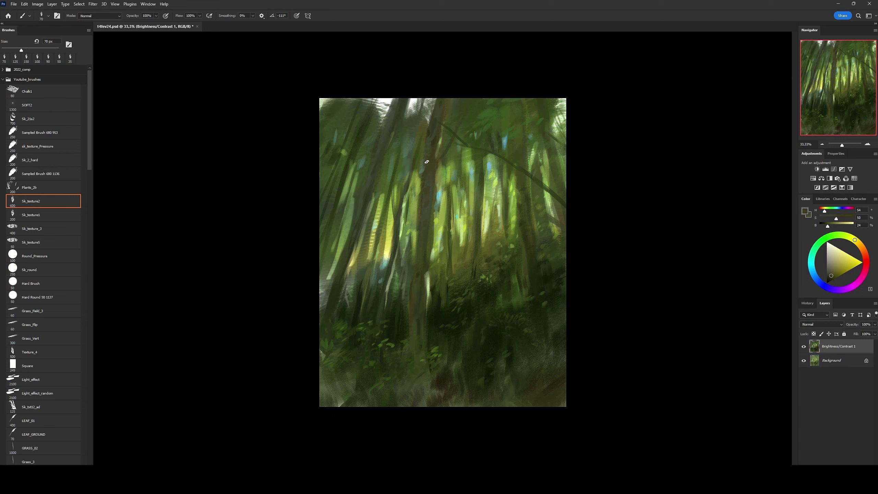
key("bracketleft")
key("bracketleft")
key("bracketleft")
left_click(442, 360, "alt")
left_click(425, 293, "alt")
Step: Sample mid and light greens at 20–60 px, then pick the cyan sky colour and make it paler
key("bracketright")
key("bracketright")
key("bracketright")
left_click(384, 303, "alt")
key("bracketright")
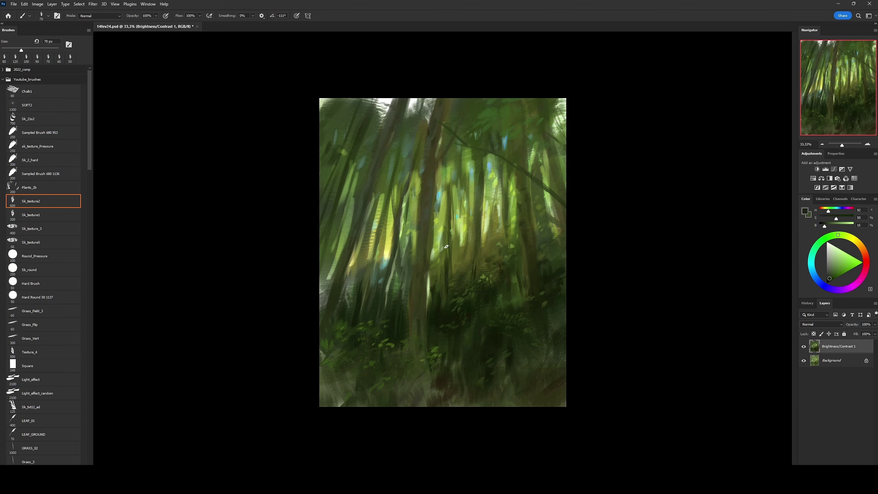
left_click(475, 207, "alt")
left_click(451, 251, "alt")
key("bracketleft")
key("bracketleft")
key("bracketleft")
key("bracketright")
key("bracketright")
left_click(453, 189, "alt")
left_click_drag(453, 187, 492, 192)
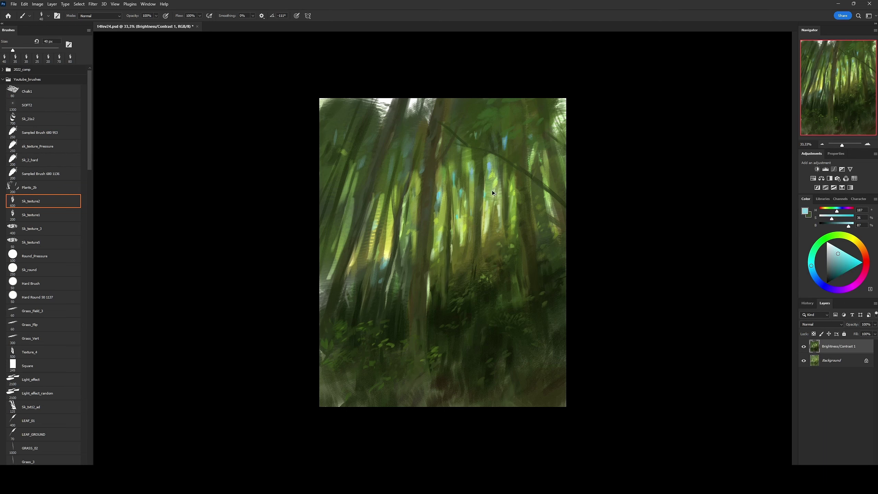
left_click(400, 233, "alt")
Step: Cancel Hue/Saturation and bend the RGB Curves curve to change the contrast
key("ctrl+u")
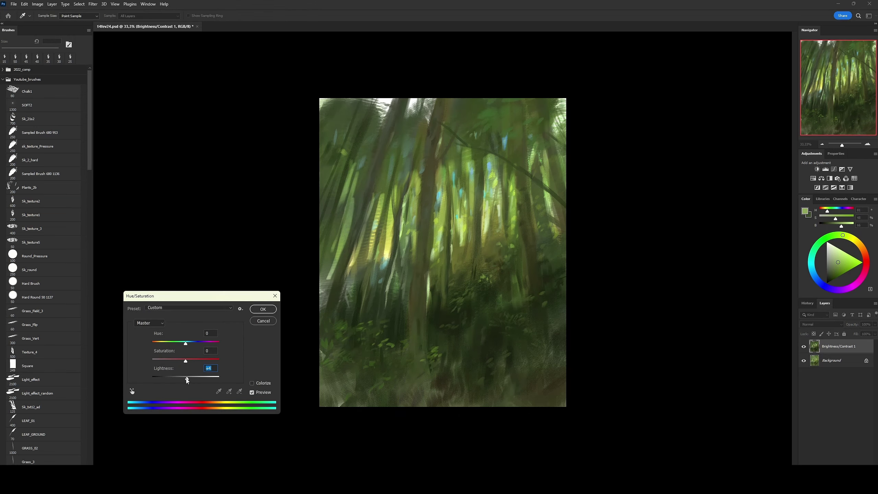
key("Escape")
key("ctrl+m")
left_click_drag(142, 330, 142, 333)
mouse_move(184, 289)
left_mouse_down()
mouse_move(170, 320)
mouse_move(137, 331)
mouse_move(176, 284)
left_mouse_up()
Step: Adjust the Green channel curve and bend the Blue curve to push the painting purple
left_click(142, 255)
left_click(147, 273)
left_click(141, 255)
left_click(125, 278)
Step: Lower the Red channel curve, fine-tune the overall RGB curve, and apply Curves
key("alt+3")
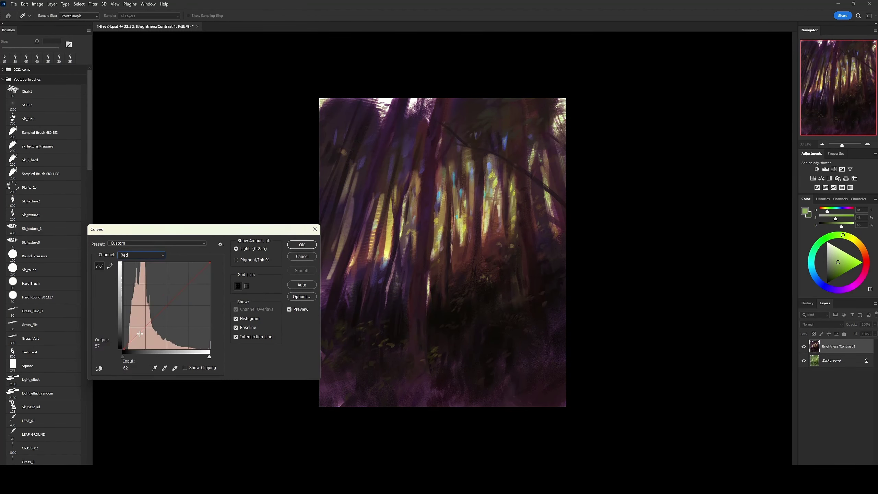
left_click_drag(143, 329, 143, 332)
left_click_drag(189, 284, 189, 292)
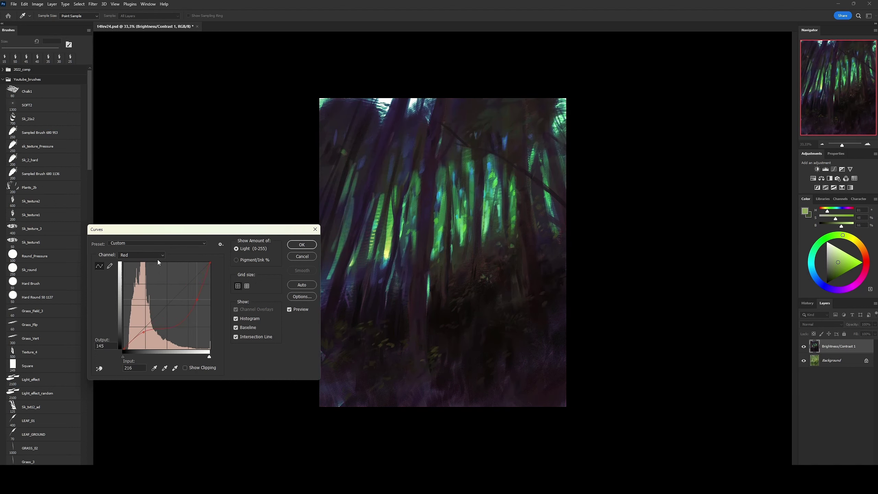
key("alt+2")
left_click_drag(145, 329, 146, 324)
key("Return")
Step: Add a new Overlay layer and paint faint light strokes with the Sk_2_hard brush at 40 px
key("b")
key("ctrl+shift+alt+n")
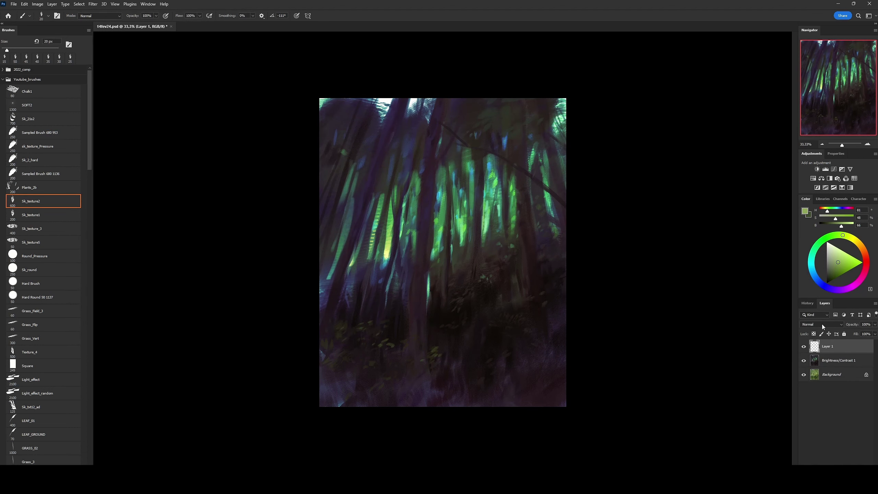
left_click(31, 105)
left_click(31, 160)
left_click_drag(472, 214, 471, 189)
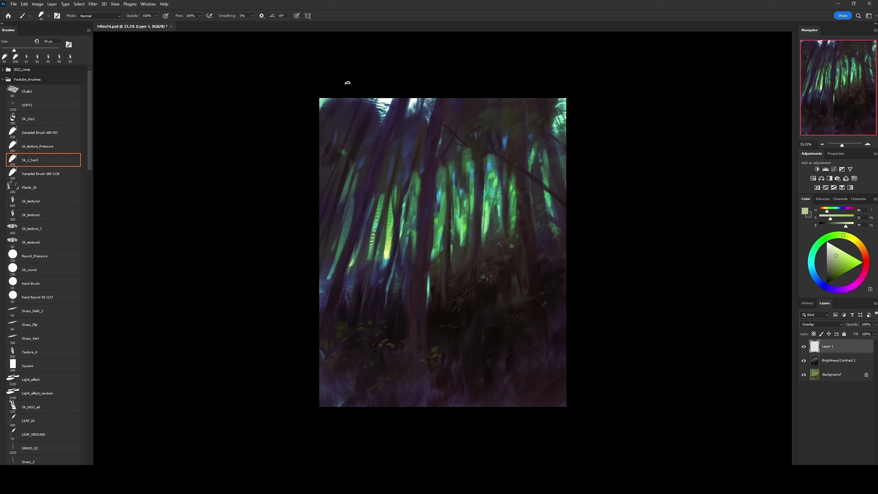
key("bracketleft")
left_click_drag(443, 222, 443, 192)
Step: Shift the paint colour to a brighter yellow on a new empty layer with a 25 px brush
left_click_drag(849, 245, 859, 243)
key("ctrl+shift+alt+n")
left_click(487, 201, "alt")
key("bracketleft")
key("bracketleft")
key("bracketleft")
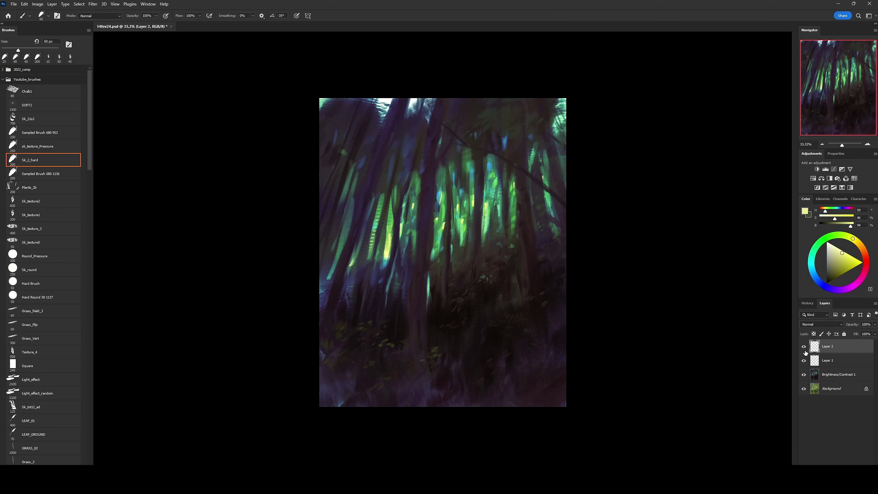
Step: Merge Layer 1 and Brightness/Contrast 1 into Layer 2, then add a small yellow-green stroke
left_click(838, 374, "shift")
key("ctrl+e")
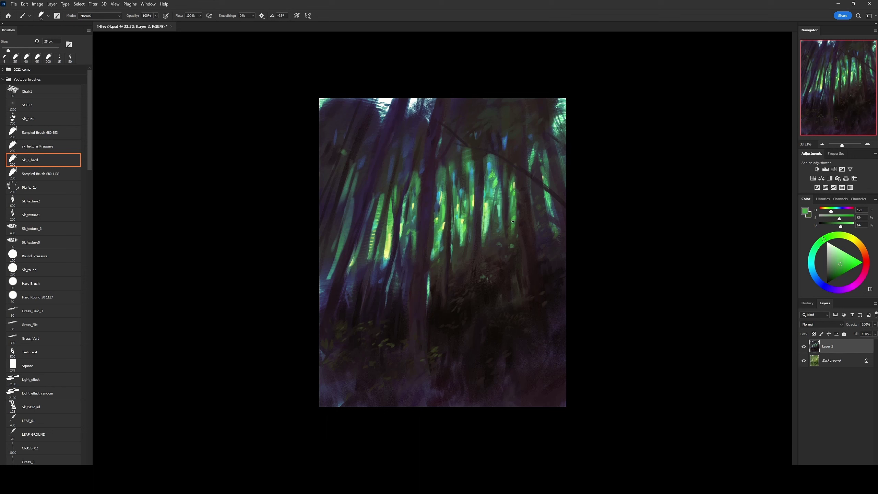
left_click(514, 186, "alt")
left_click_drag(509, 194, 509, 226)
key("bracketleft")
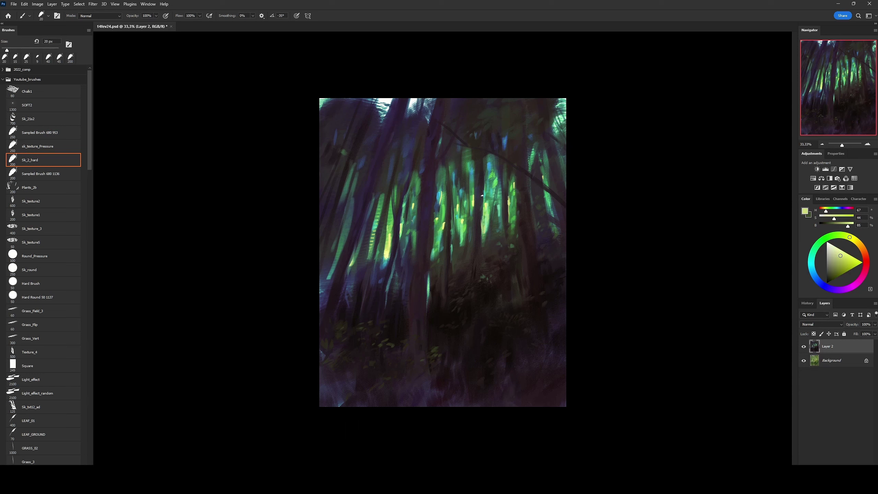
Step: Switch to the Sk_texture5 brush and paint a thin dark purple stroke at upper right at 200 px
key("period")
key("period")
key("period")
key("period")
key("period")
left_click(510, 206, "alt")
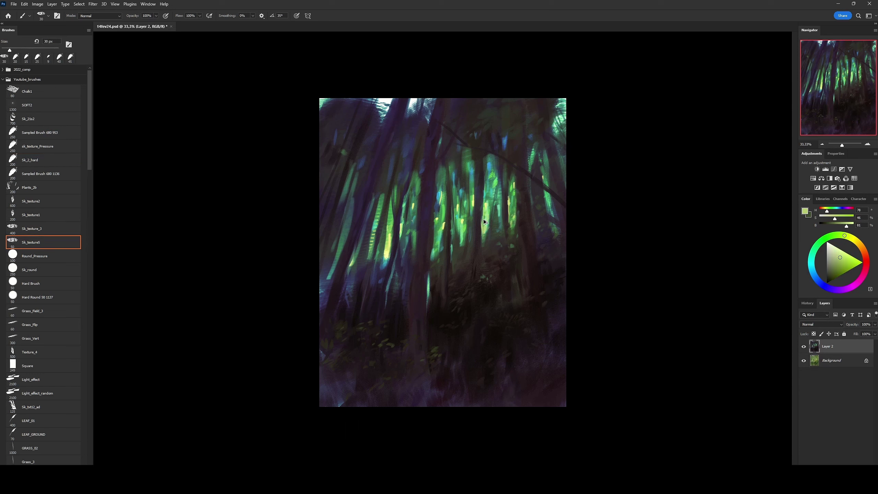
left_click(451, 227, "alt")
key("bracketright")
key("bracketright")
key("bracketright")
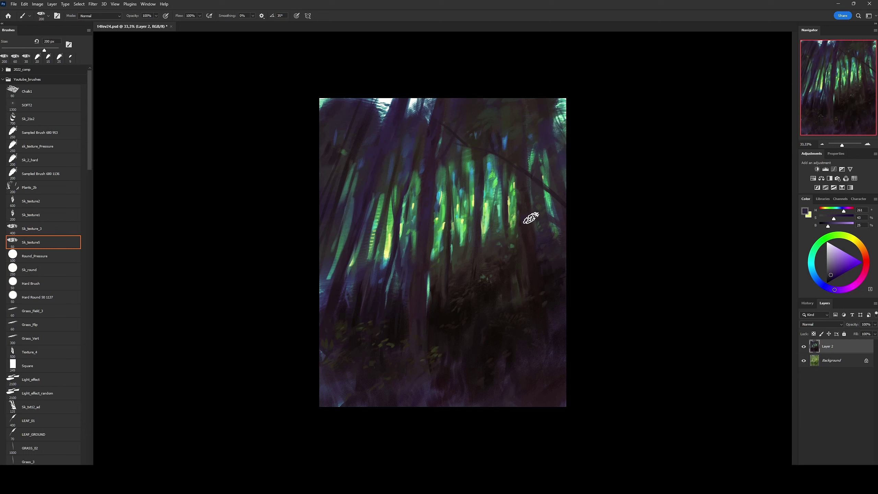
left_click_drag(560, 119, 556, 140)
Step: Sample purples and a trunk blue, then paint a 175 px blue stroke up the left trunks
left_click(533, 227, "alt")
key("bracketleft")
key("bracketleft")
key("bracketleft")
key("bracketleft")
key("bracketleft")
key("bracketleft")
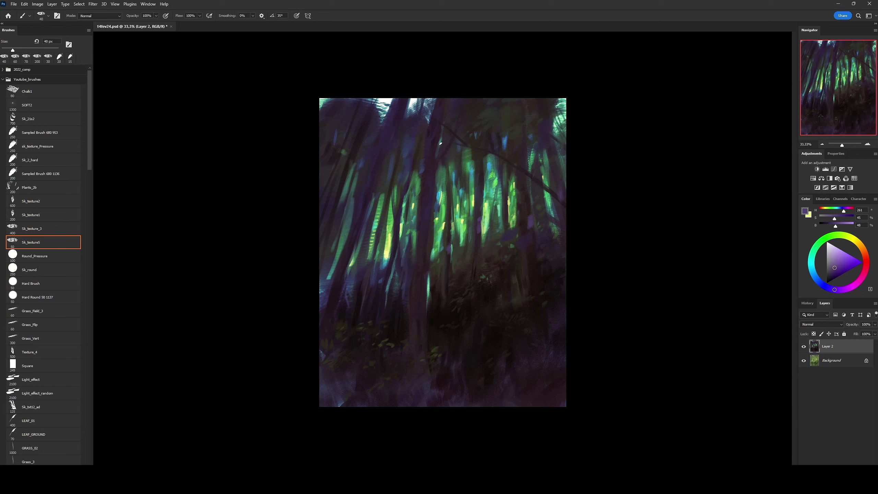
left_click(369, 289, "alt")
left_click(311, 218, "alt")
key("bracketright")
key("bracketright")
key("bracketright")
left_click_drag(344, 278, 364, 163)
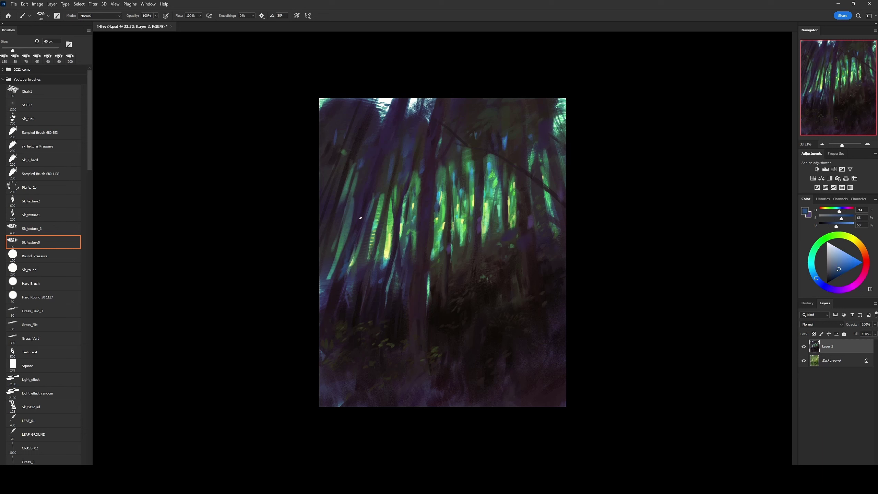
Step: Sample dark magenta and trunk blue, sizing the brush between 40 and 60 px
key("bracketleft")
key("bracketleft")
key("bracketleft")
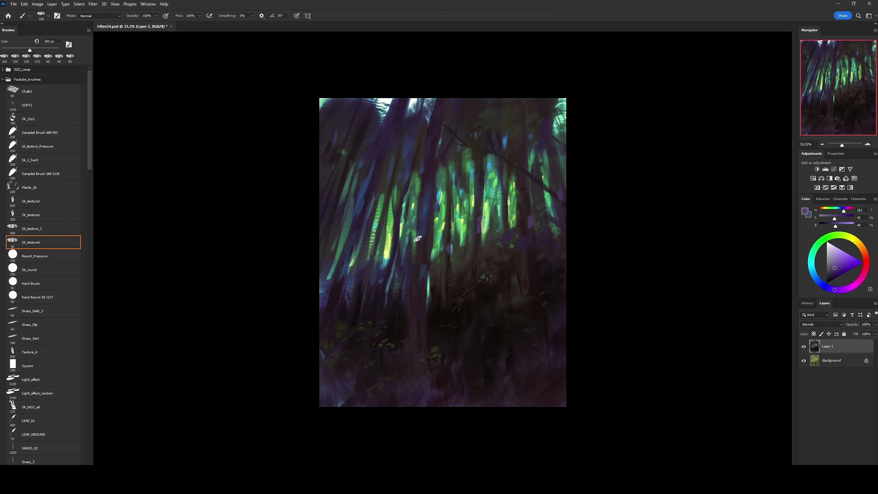
left_click(426, 177, "alt")
key("bracketleft")
key("bracketleft")
left_click(423, 208, "alt")
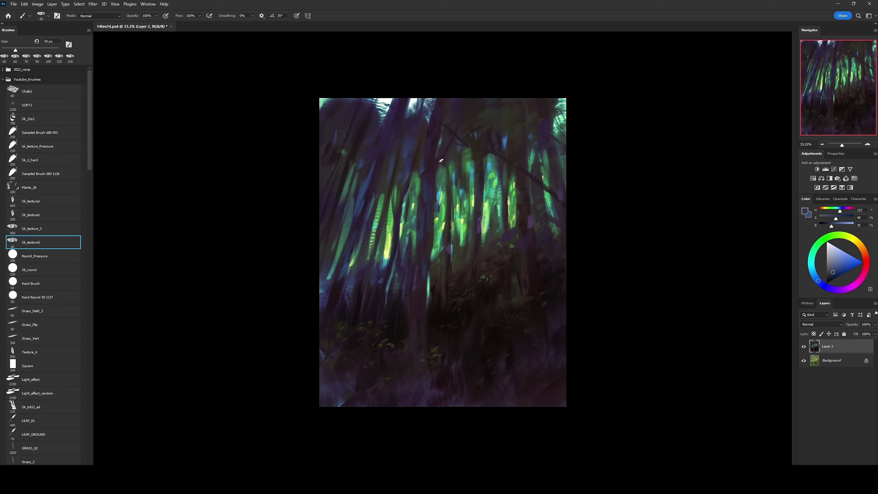
key("bracketright")
left_click(422, 289, "alt")
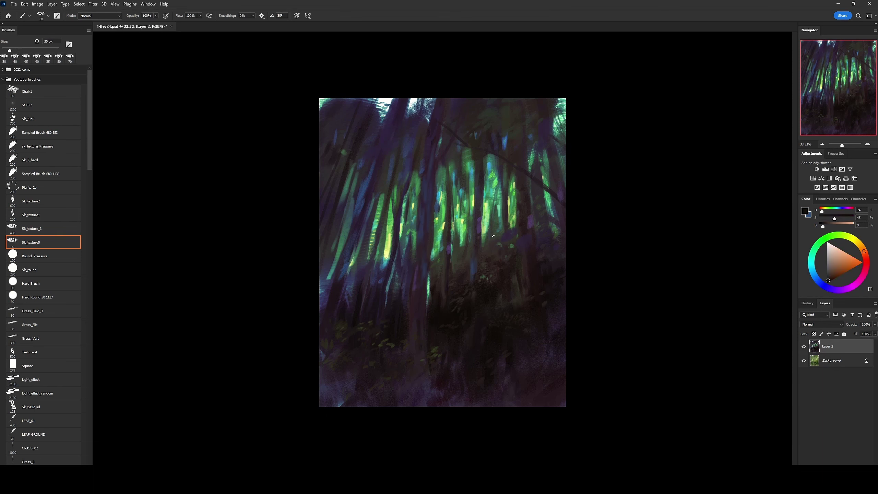
key("bracketleft")
Step: Paint a pale green stroke in a light shaft at 30 px, then mirror and zoom out
left_click(415, 103, "alt")
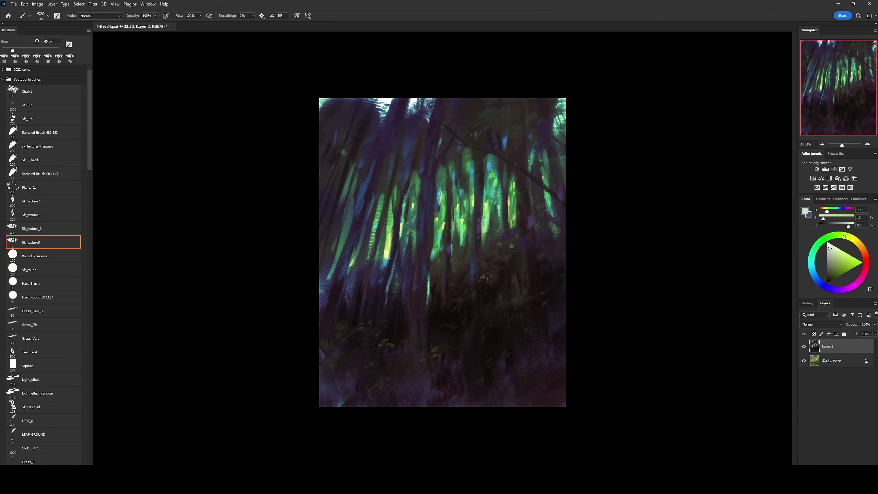
key("bracketleft")
mouse_move(434, 224)
left_mouse_down()
mouse_move(432, 194)
mouse_move(481, 178)
mouse_move(507, 204)
left_mouse_up()
key("bracketright")
key("bracketright")
key("bracketright")
key("bracketleft")
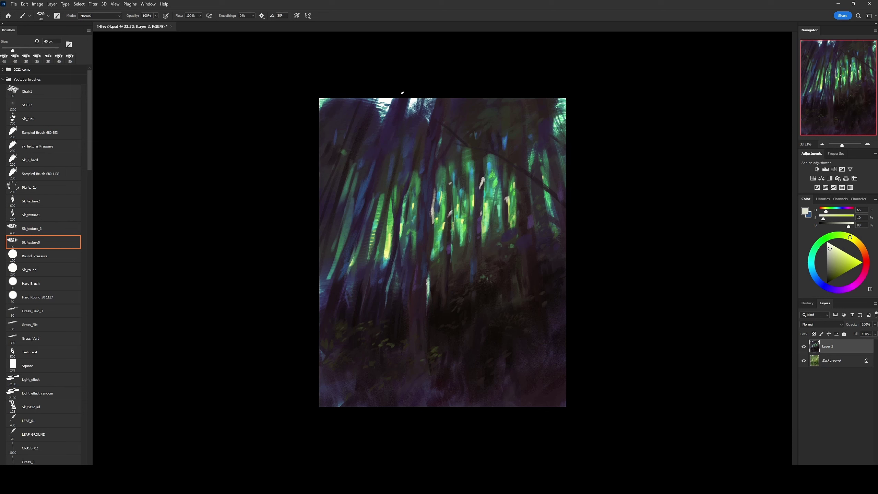
key("bracketleft")
key("ctrl+minus")
key("h")
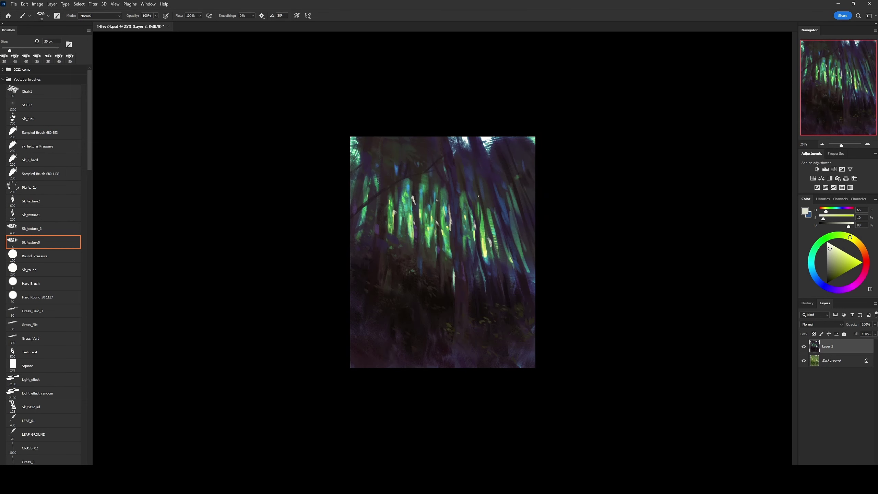
Step: Sample teal, very dark purple, near-white and dark blue-purple, sizing the brush 25–40 px
left_click(510, 225, "alt")
key("bracketleft")
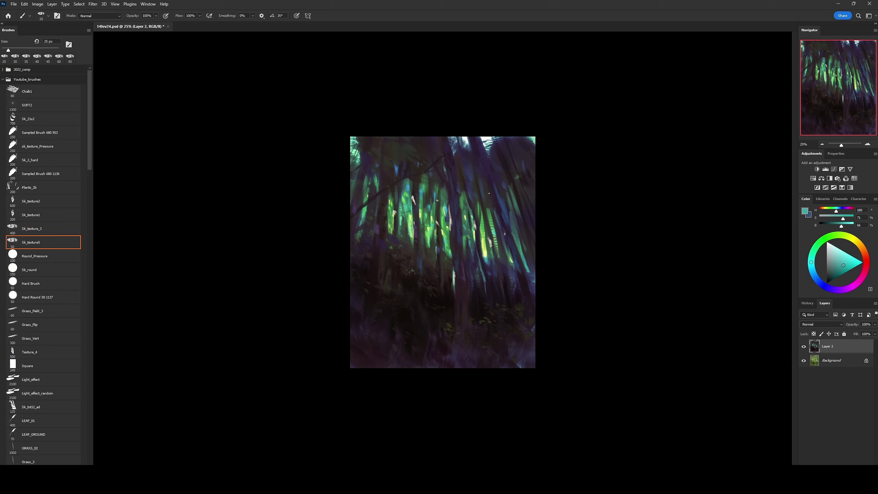
key("bracketright")
key("bracketright")
left_click(528, 162, "alt")
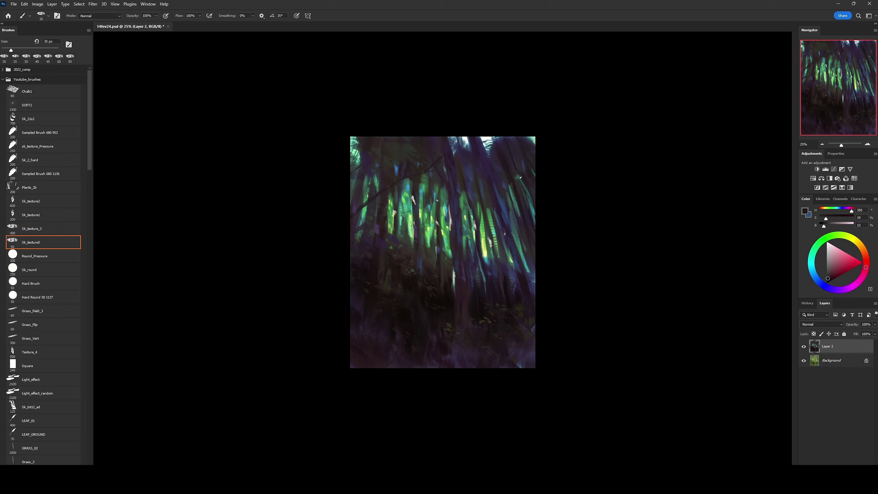
left_click(493, 214, "alt")
key("bracketright")
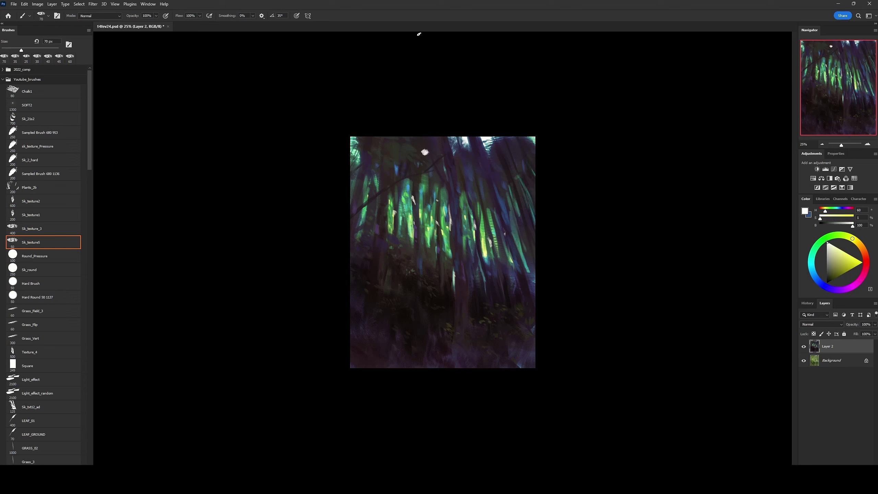
left_click(493, 148, "alt")
key("bracketleft")
key("bracketleft")
key("bracketleft")
left_click(454, 276, "alt")
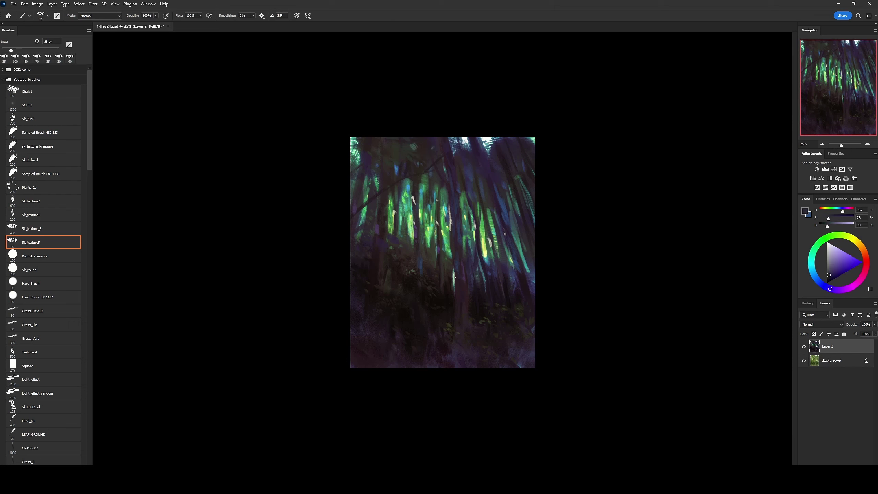
Step: Flip the canvas back and sample pale cream and a dark reddish shadow at 35–45 px
key("h")
left_click(471, 200, "alt")
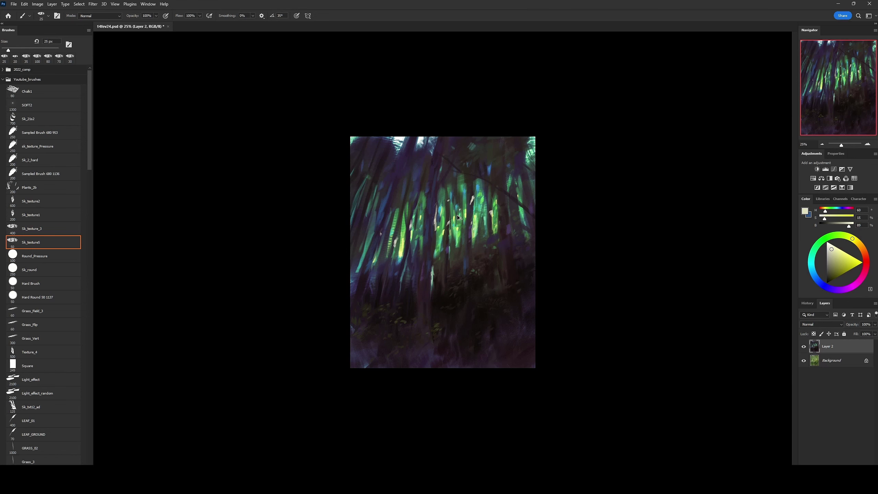
left_click(415, 299, "alt")
key("bracketright")
key("bracketright")
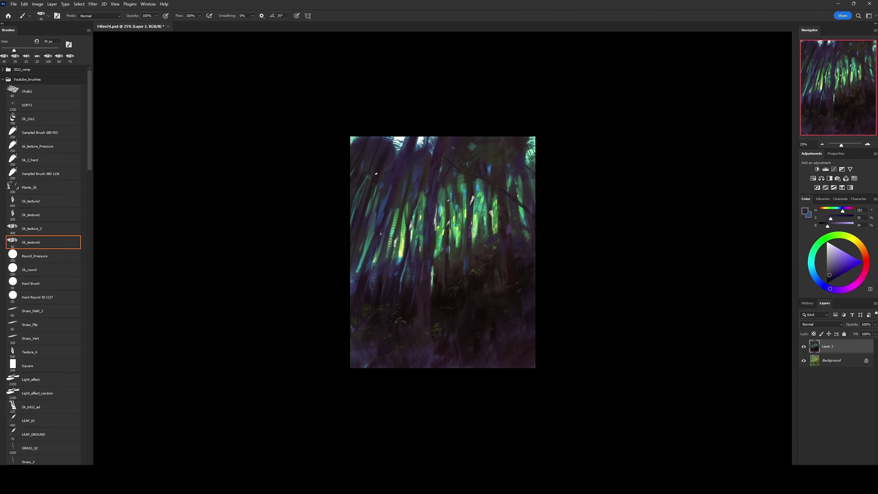
left_click(512, 302, "alt")
key("bracketleft")
Step: Zoom back in to 33.3% and sample near-black purple, dark olive and dark purple at 60–35 px
key("ctrl+plus")
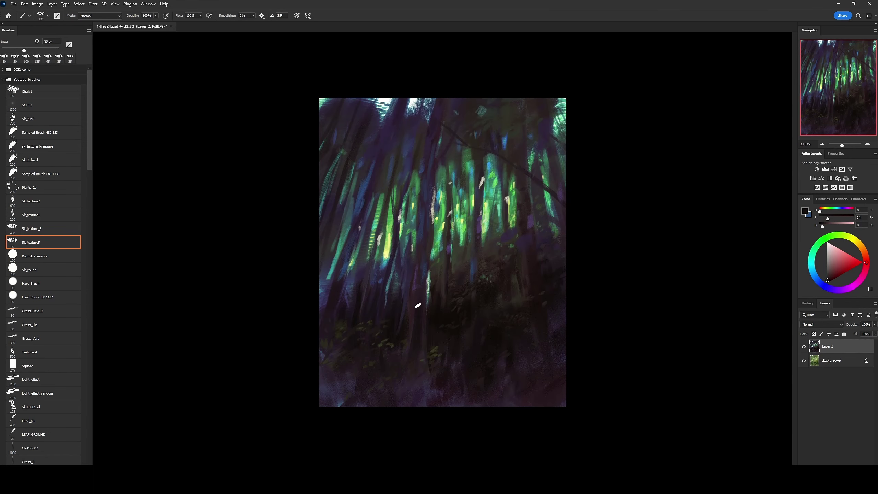
left_click(404, 368, "alt")
key("bracketright")
key("bracketright")
key("bracketright")
left_click(439, 350, "alt")
key("bracketleft")
key("bracketleft")
key("bracketleft")
left_click(521, 333, "alt")
key("bracketleft")
Step: Sample near-black magenta, blue and near-black brown, then darken the bottom-left floor at 200 px
left_click(488, 279, "alt")
key("bracketleft")
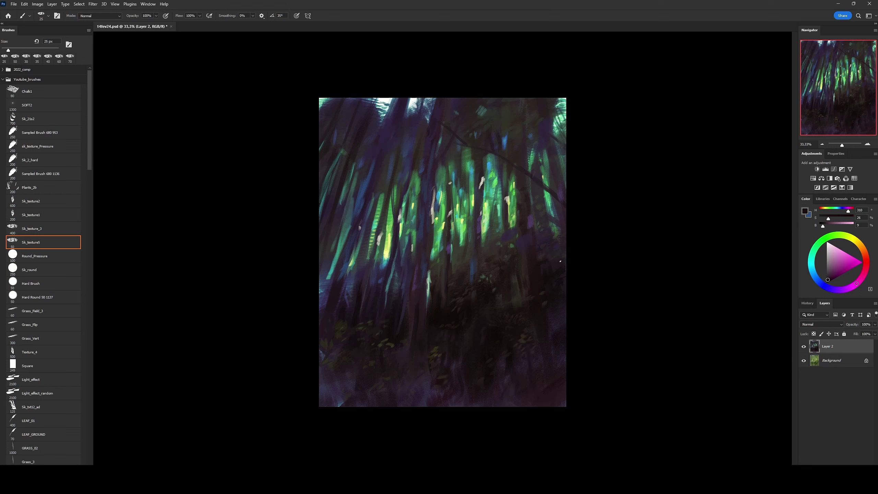
left_click(492, 316, "alt")
key("bracketleft")
left_click(460, 354, "alt")
key("bracketright")
key("bracketright")
key("bracketright")
mouse_move(397, 398)
left_mouse_down()
mouse_move(342, 387)
mouse_move(477, 398)
left_mouse_up()
Step: Darken the forest floor with deep brown and paint a dark 35 px stroke into the undergrowth
left_click(411, 369, "alt")
key("bracketleft")
key("bracketleft")
key("bracketleft")
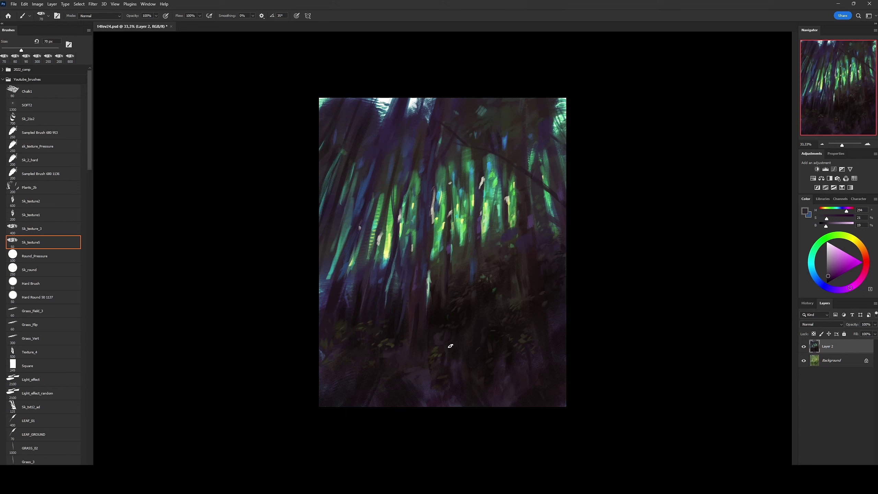
left_click(427, 281, "alt")
key("bracketright")
key("bracketright")
key("bracketright")
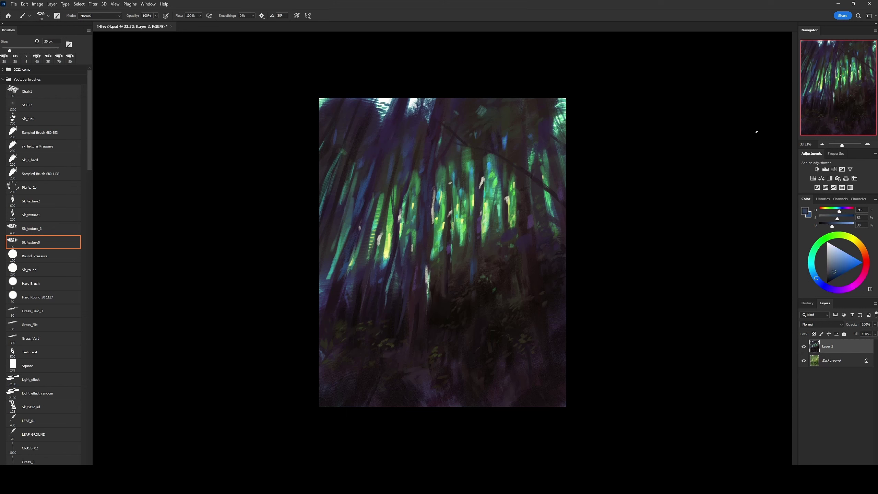
left_click(441, 162, "alt")
key("bracketleft")
key("bracketleft")
key("bracketleft")
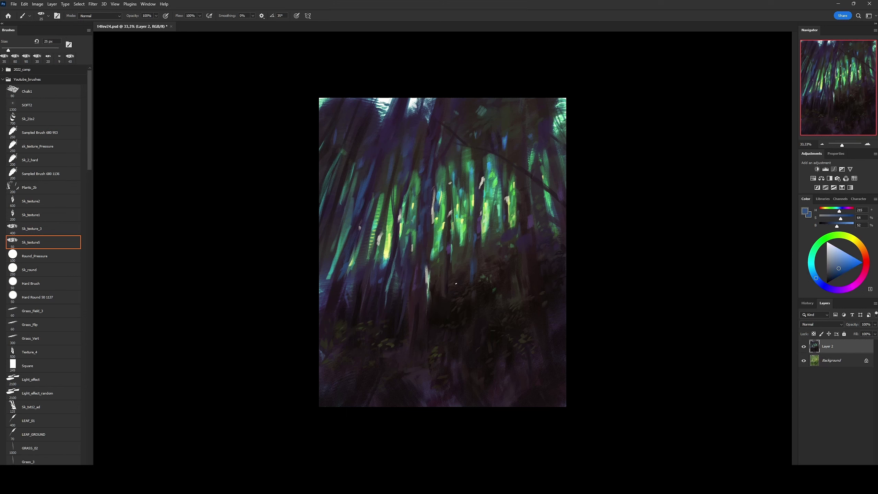
left_click(465, 266, "alt")
key("bracketright")
left_click_drag(493, 224, 495, 171)
Step: Darken more lower undergrowth at 60 px, then sample greens, pale yellow, red-brown and dark purple
left_click(485, 211, "alt")
key("bracketright")
key("bracketright")
key("bracketright")
left_click_drag(432, 222, 432, 196)
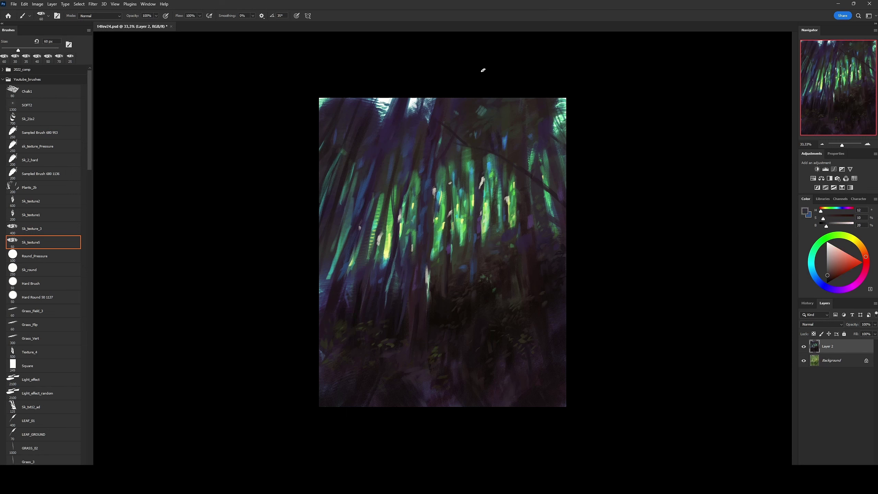
left_click(433, 249, "alt")
key("bracketleft")
left_click(360, 240, "alt")
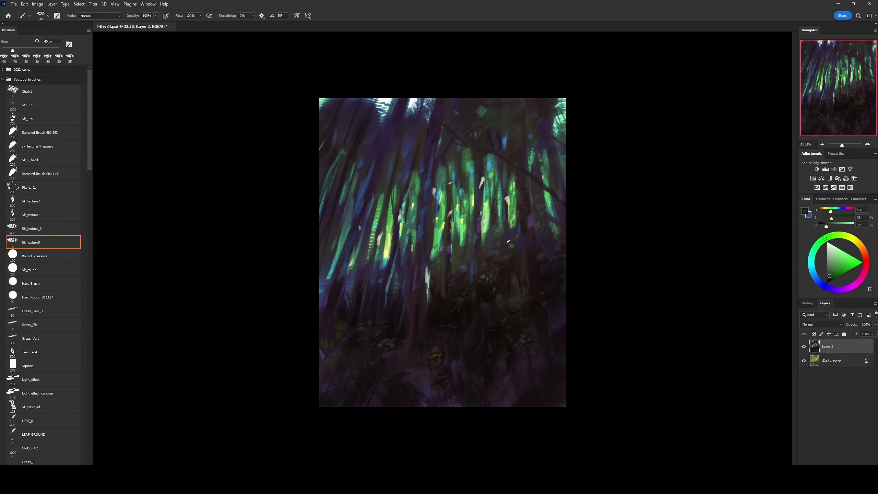
left_click(513, 231, "alt")
key("bracketright")
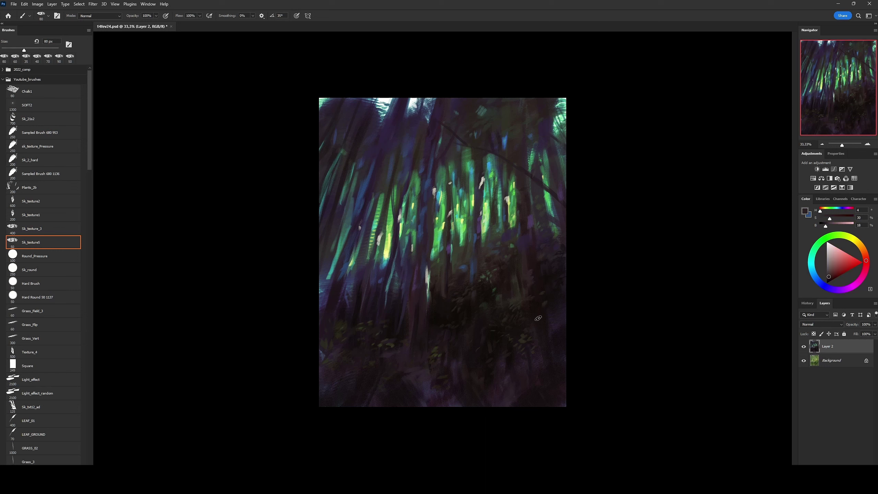
left_click(554, 381, "alt")
left_click(529, 195, "alt")
Step: Add an Overlay glow layer and load a 700 px soft brush with yellow-green from the light shafts
key("bracketleft")
key("bracketleft")
key("bracketleft")
key("ctrl+shift+alt+n")
key("shift+alt+o")
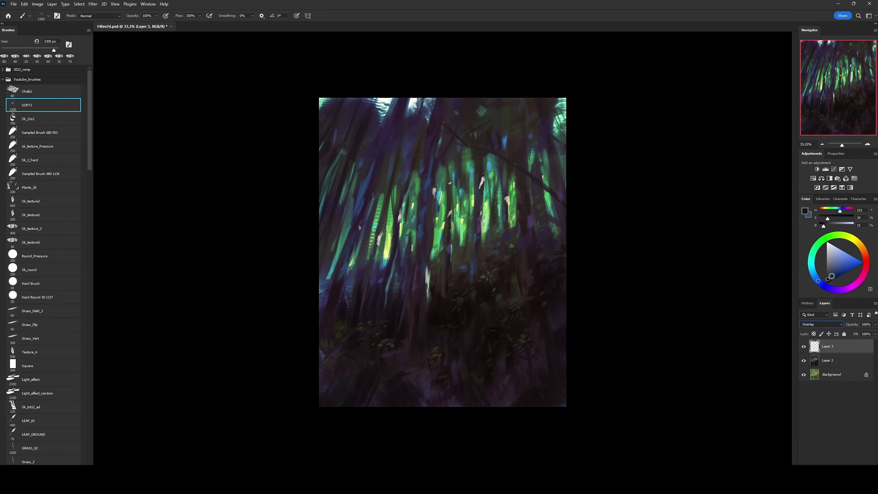
key("bracketleft")
key("bracketleft")
key("bracketleft")
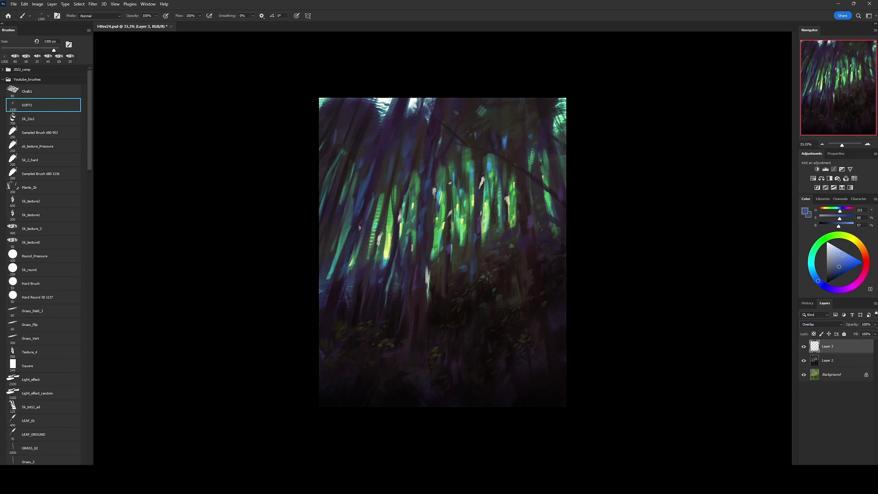
left_click(483, 212, "alt")
Step: Merge the yellow-green glow layer down into the painting layer with Ctrl+E
key("period")
key("period")
key("period")
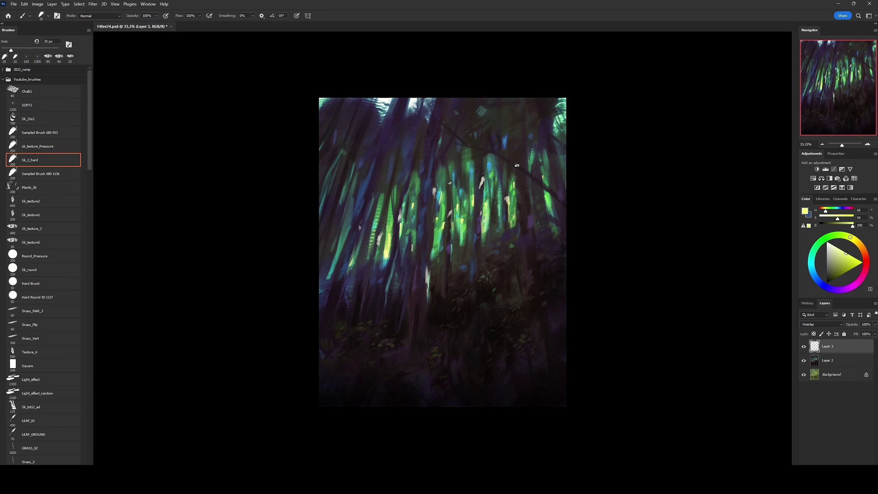
key("ctrl+e")
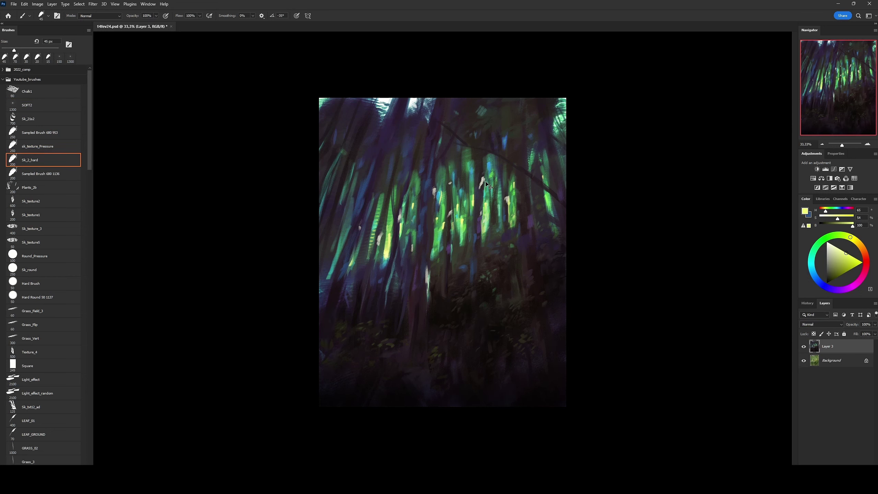
key("ctrl+t")
key("Return")
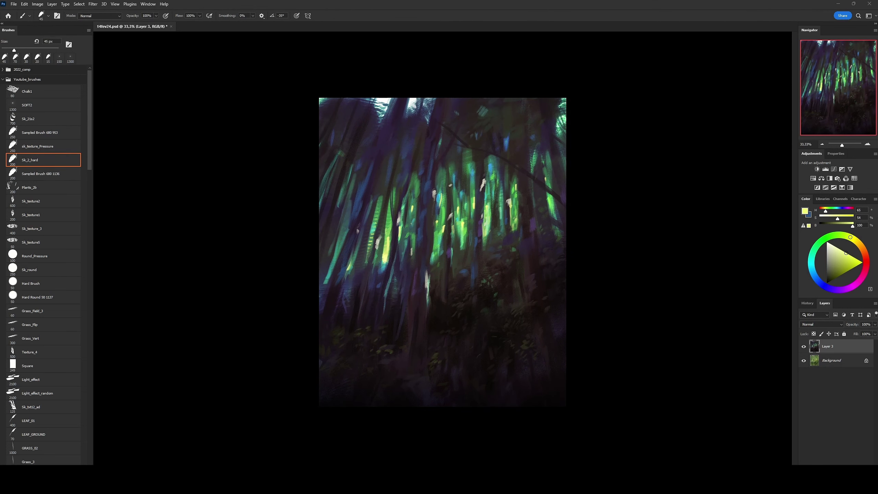
key("x")
key("period")
key("period")
key("period")
scroll(89, 131, "down", 5)
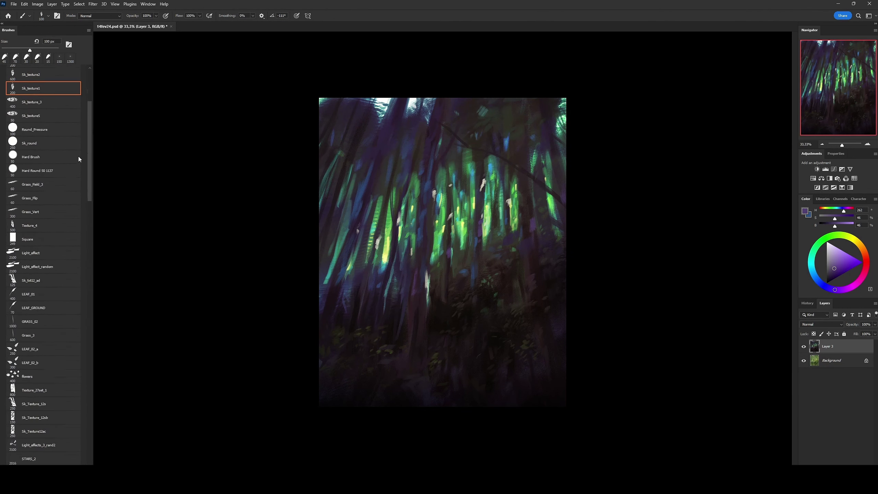
Step: Paint textured blue, green and dark purple strokes over the trunks and treetops at 100-150 px
scroll(78, 159, "up", 5)
left_click(558, 156, "alt")
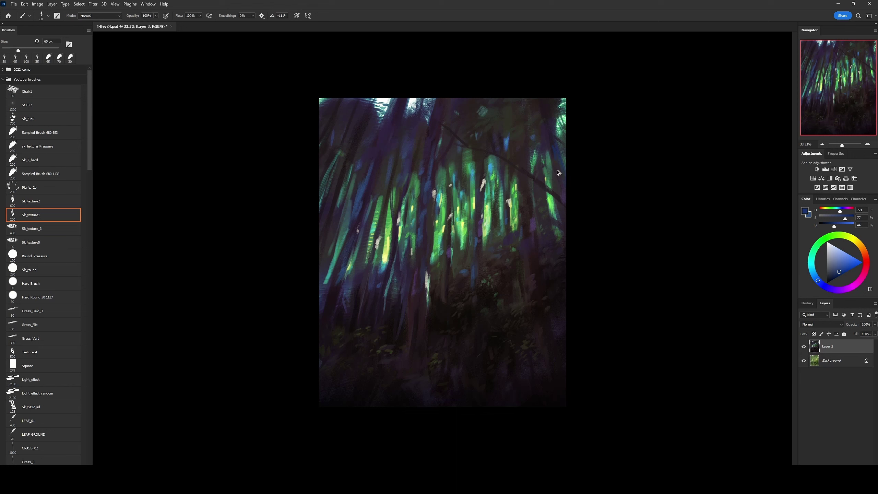
left_click(330, 99, "alt")
key("bracketright")
key("bracketright")
key("bracketright")
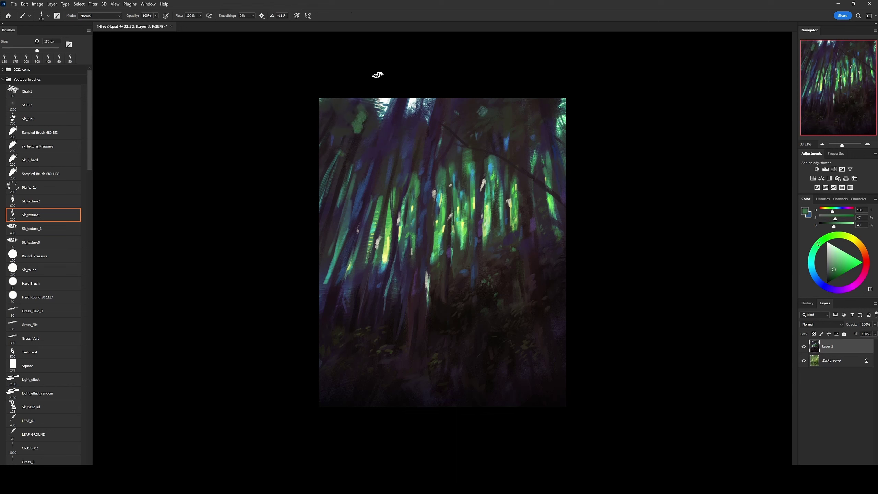
left_click(360, 104, "alt")
key("bracketleft")
key("bracketleft")
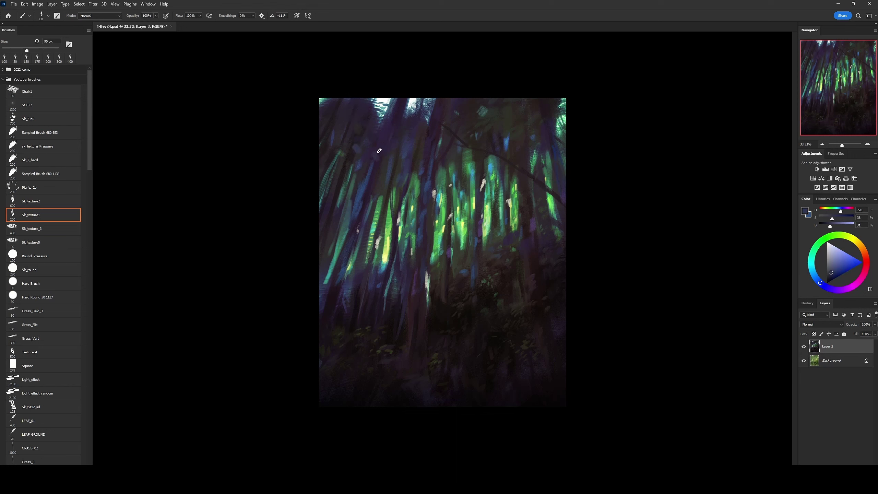
left_click(467, 113, "alt")
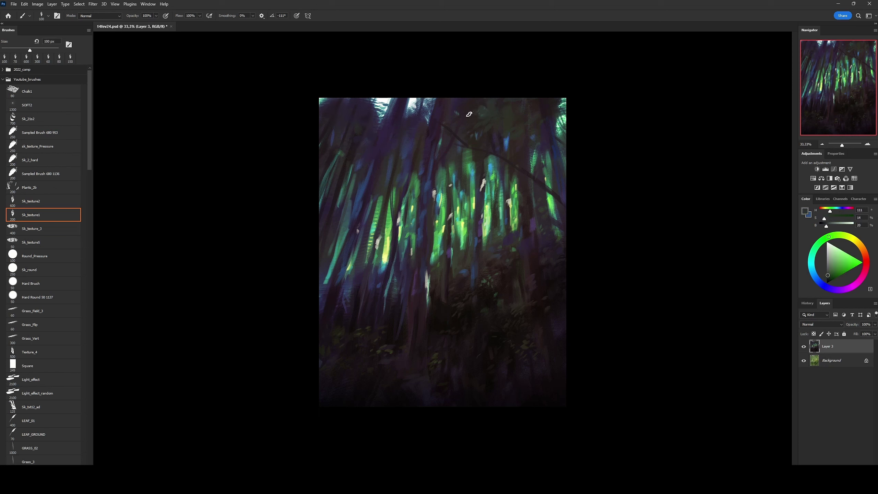
left_click(508, 139, "alt")
Step: Add smaller light blue, green and purple trunk strokes, then duplicate Layer 3 as Layer 3 copy
key("bracketleft")
key("bracketleft")
key("bracketleft")
left_click(470, 170, "alt")
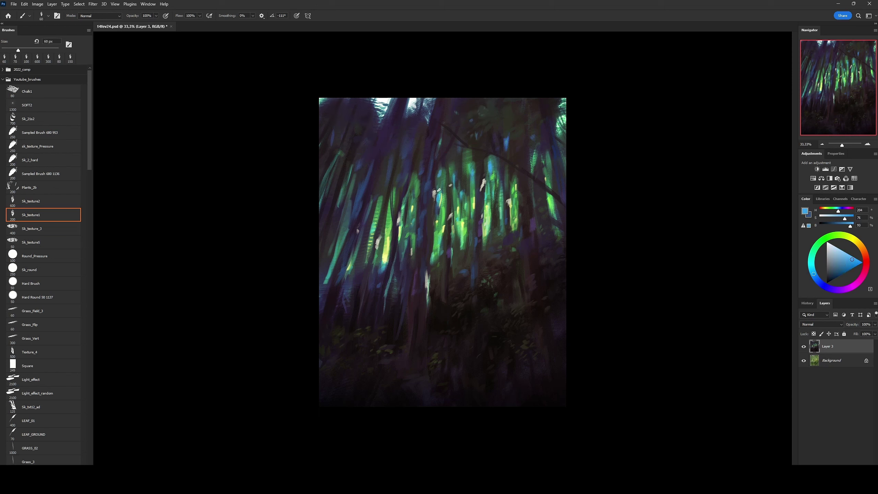
left_click(456, 175, "alt")
left_click(525, 204, "alt")
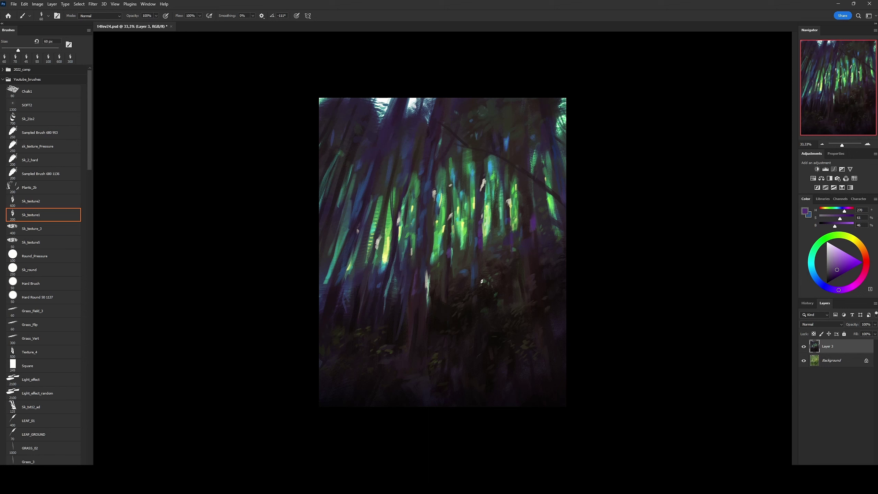
key("bracketleft")
key("bracketleft")
key("bracketleft")
left_click(424, 242, "alt")
key("ctrl+j")
Step: Paint cool bluish streaks through the lit trunks and dab small pale highlights into the trees
left_click(495, 235, "alt")
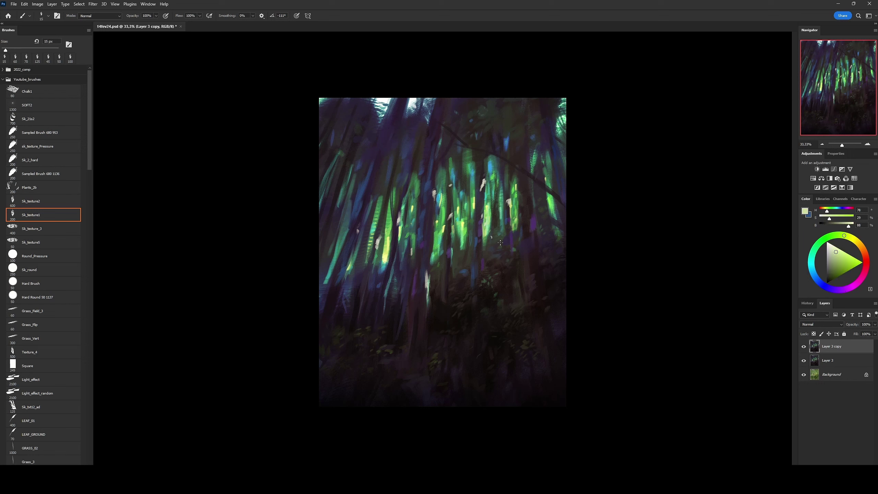
key("bracketleft")
key("bracketleft")
key("bracketleft")
left_click(563, 248, "alt")
key("bracketleft")
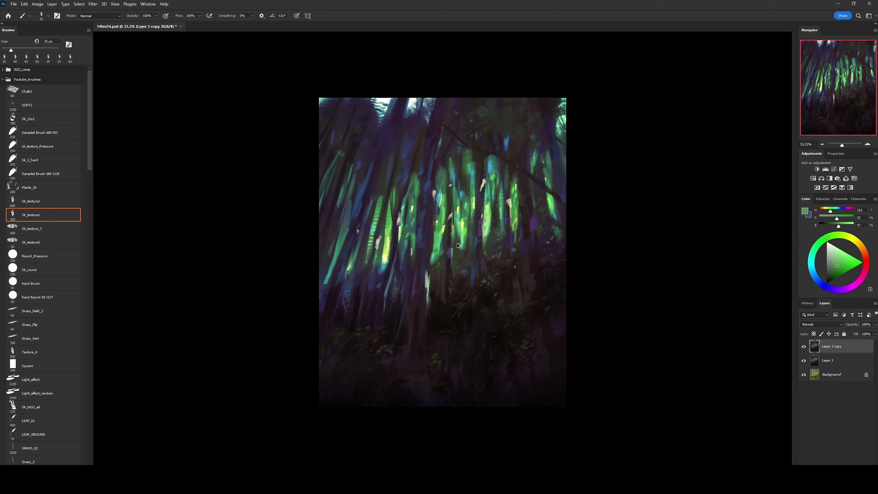
left_click(427, 176, "alt")
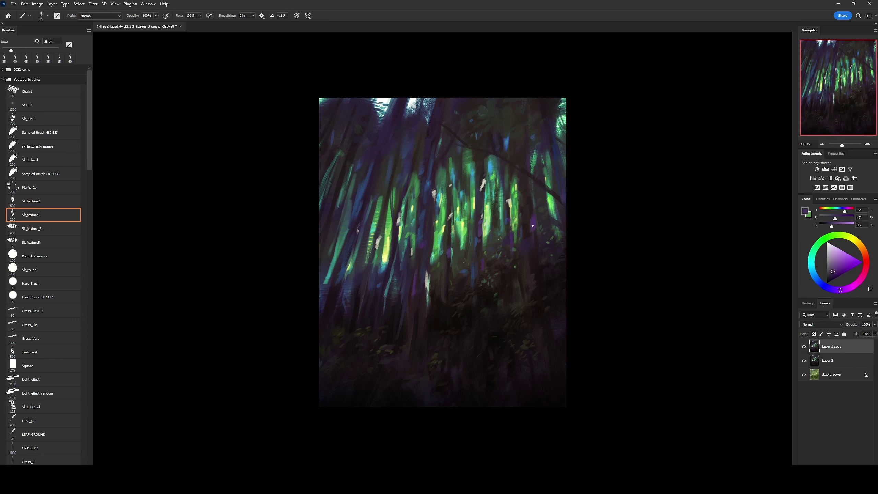
left_click(533, 200, "alt")
left_click(498, 202, "alt")
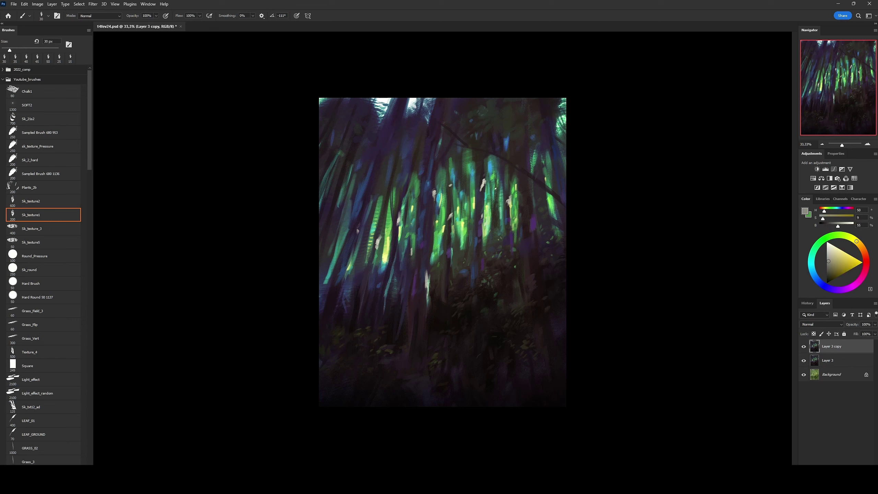
key("bracketleft")
Step: Add green and dark blue foreground strokes, mirroring the canvas once to check the composition
left_click(519, 274, "alt")
key("bracketleft")
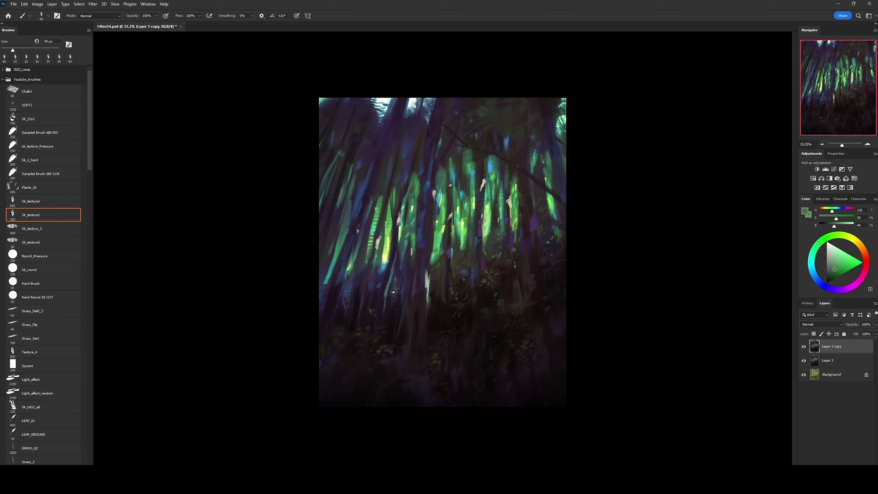
left_click(393, 292, "alt")
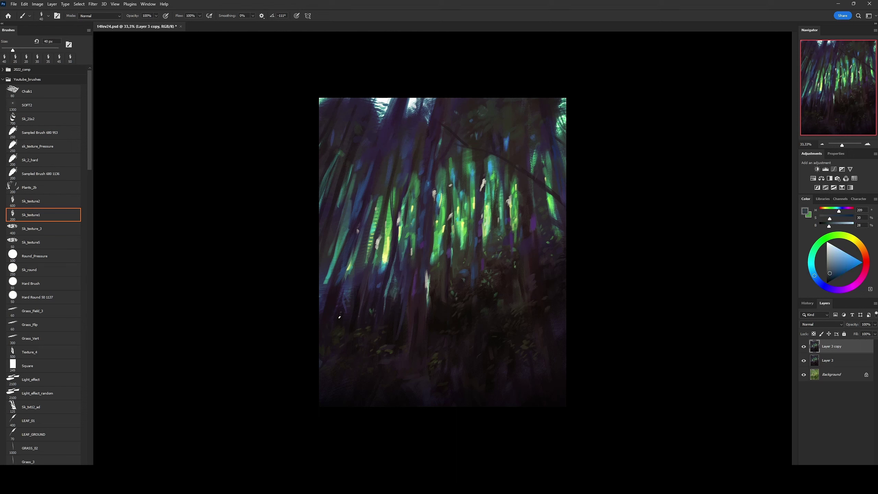
left_click(337, 313, "alt")
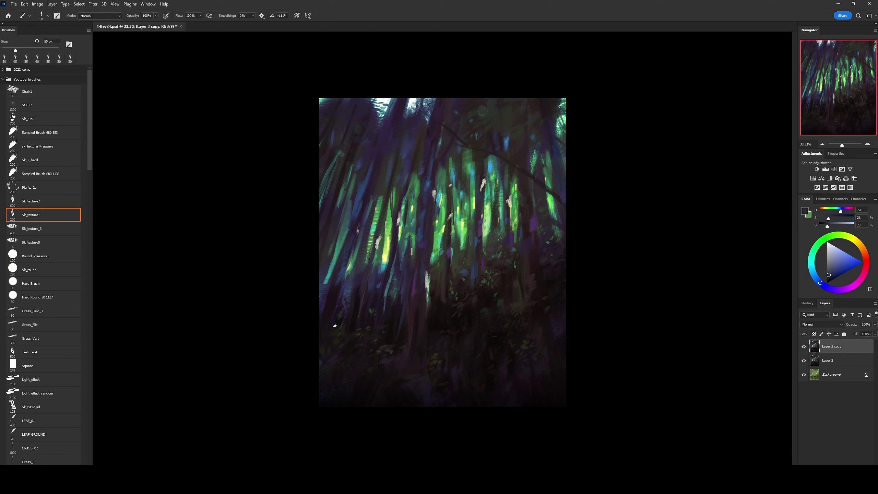
key("bracketleft")
key("h")
left_click(501, 359, "alt")
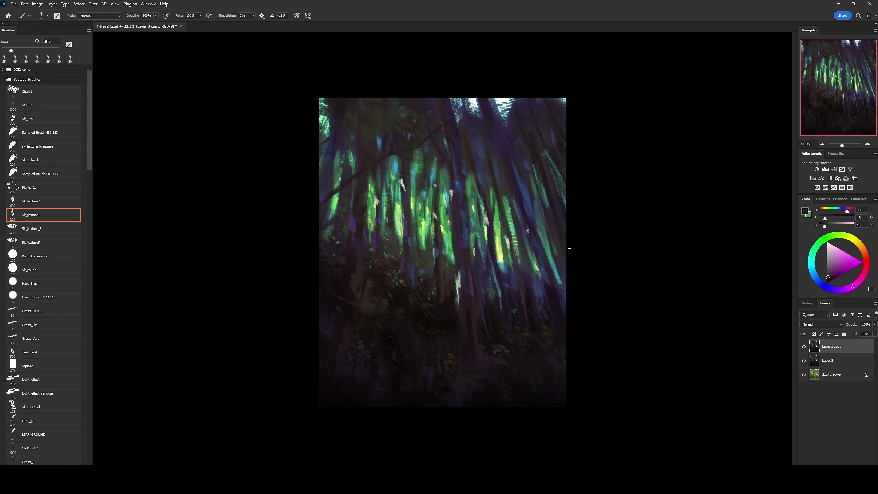
key("h")
key("bracketright")
key("bracketright")
key("bracketright")
key("bracketleft")
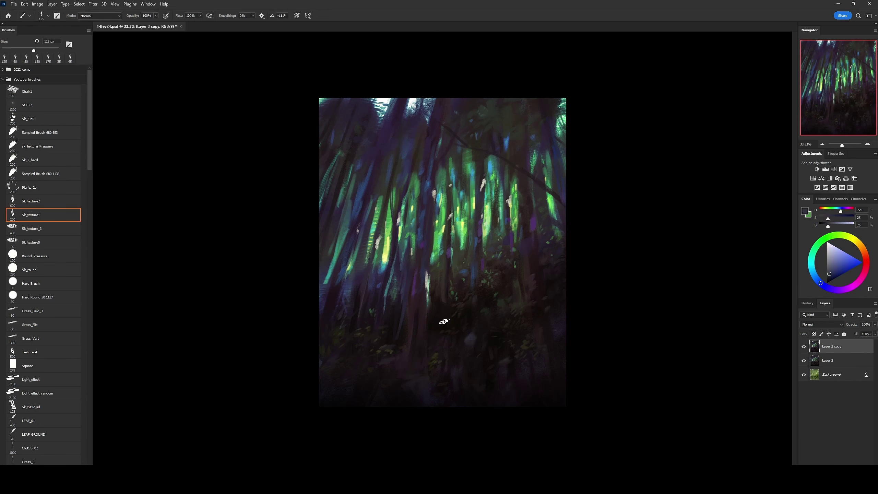
Step: Darken the undergrowth with violet-grey, near-black purple and olive strokes using Chalk1 and Sk_texture_3
left_click(472, 349, "alt")
left_click(393, 380, "alt")
key("bracketleft")
key("bracketleft")
key("bracketleft")
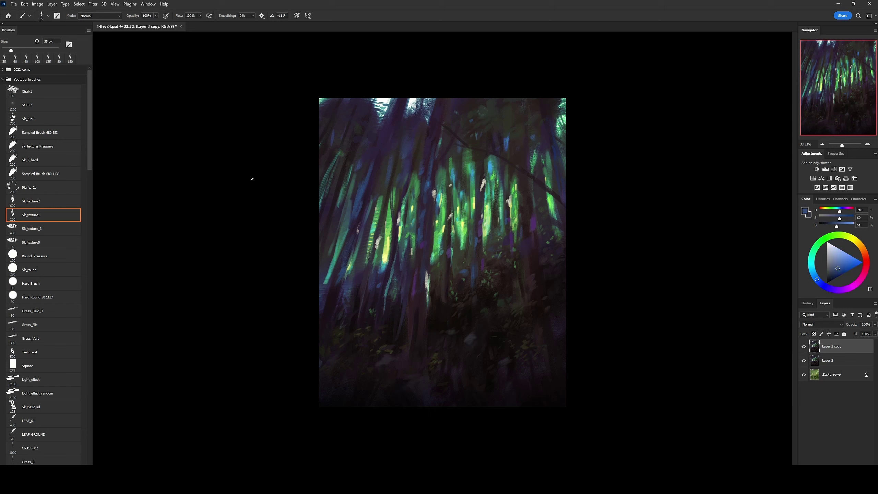
key("shift+comma")
left_click(551, 292, "alt")
left_click(496, 280, "alt")
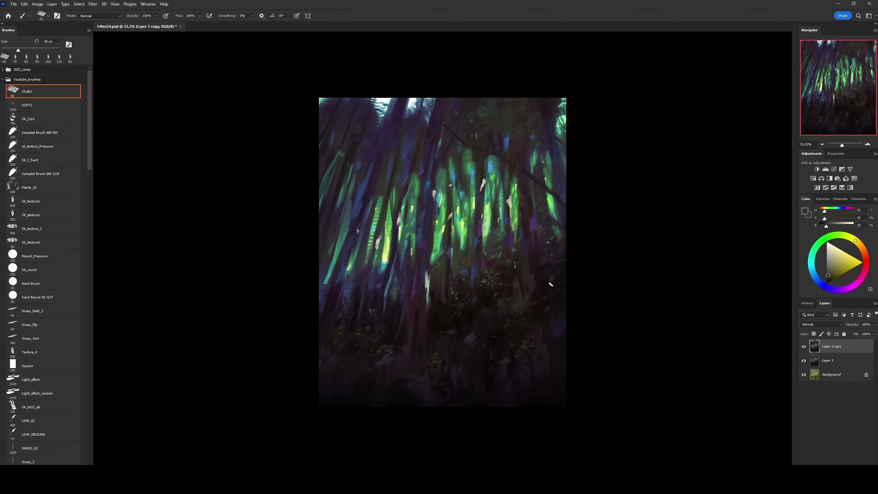
left_click(32, 228)
left_click(552, 315, "alt")
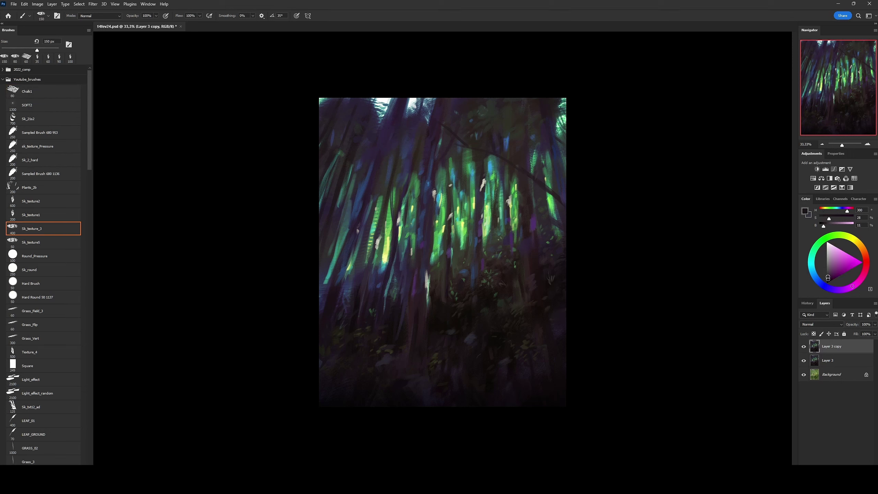
key("bracketleft")
key("bracketleft")
key("bracketleft")
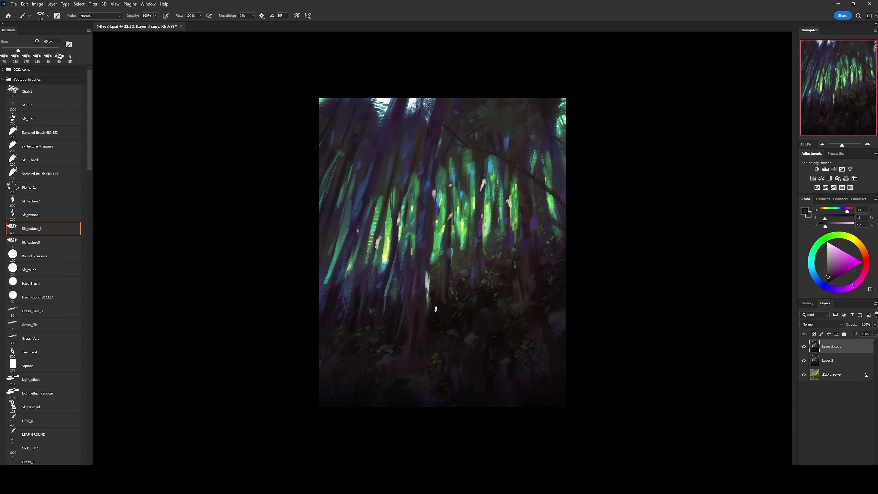
key("bracketright")
left_click(470, 336, "alt")
left_click(557, 318, "alt")
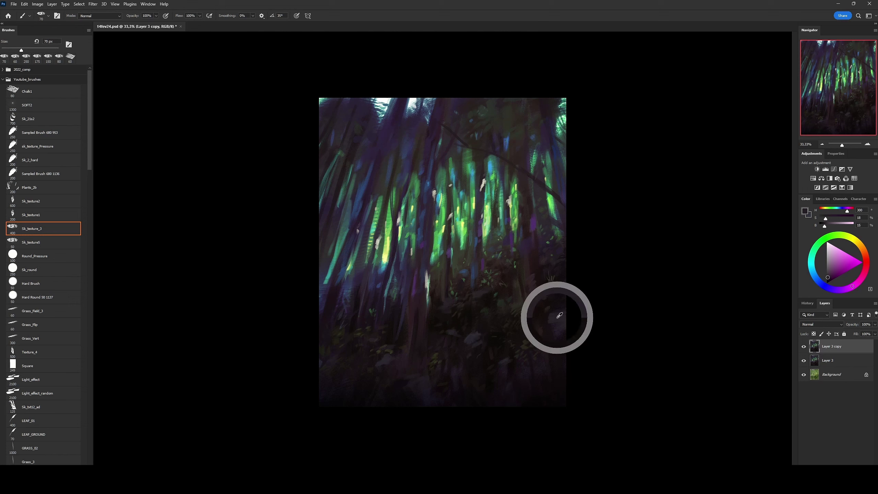
Step: Add blue-grey streaks and pale yellow leaf dabs to the dark undergrowth, checking it mirrored
key("bracketright")
key("bracketright")
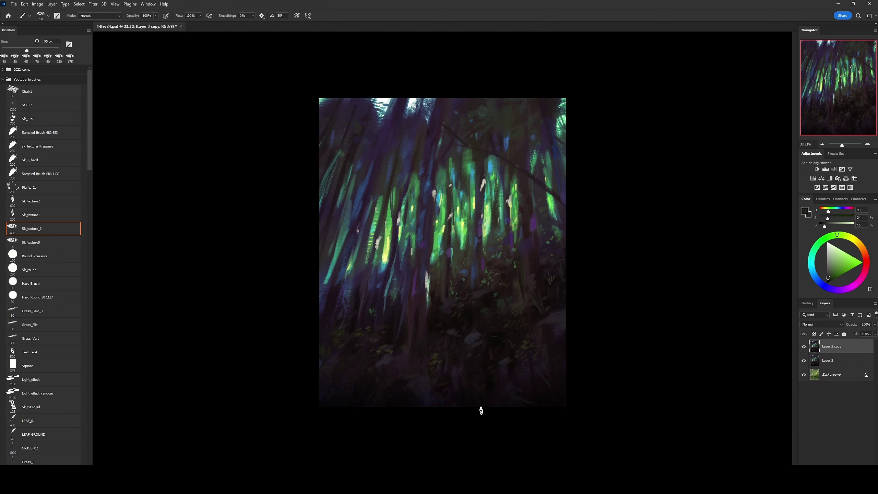
left_click(429, 289, "alt")
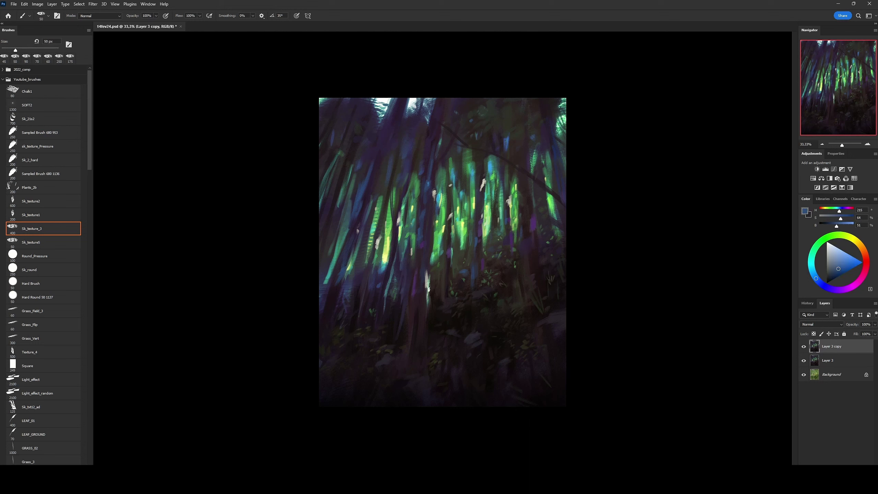
key("bracketright")
left_click(454, 334, "alt")
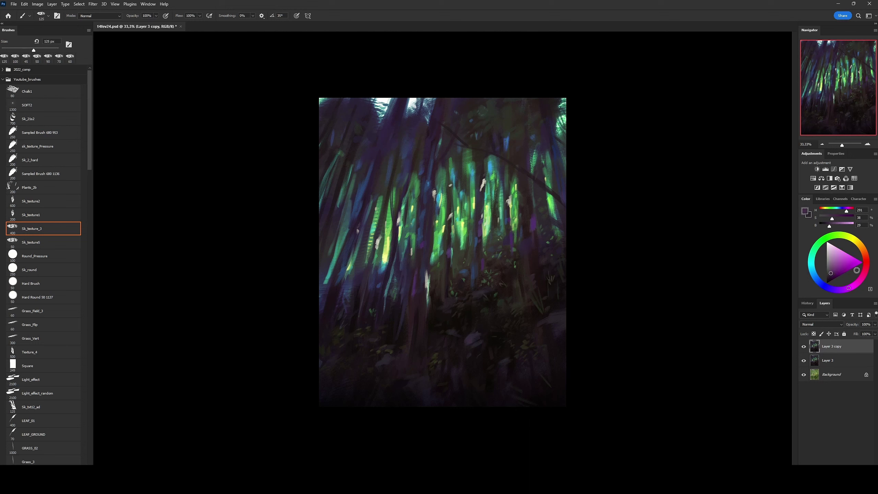
left_click(421, 196, "alt")
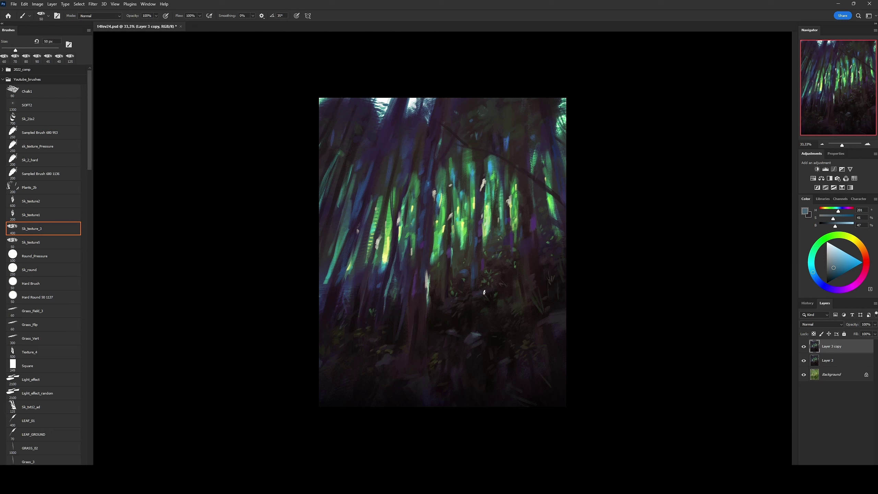
key("bracketleft")
key("bracketleft")
key("h")
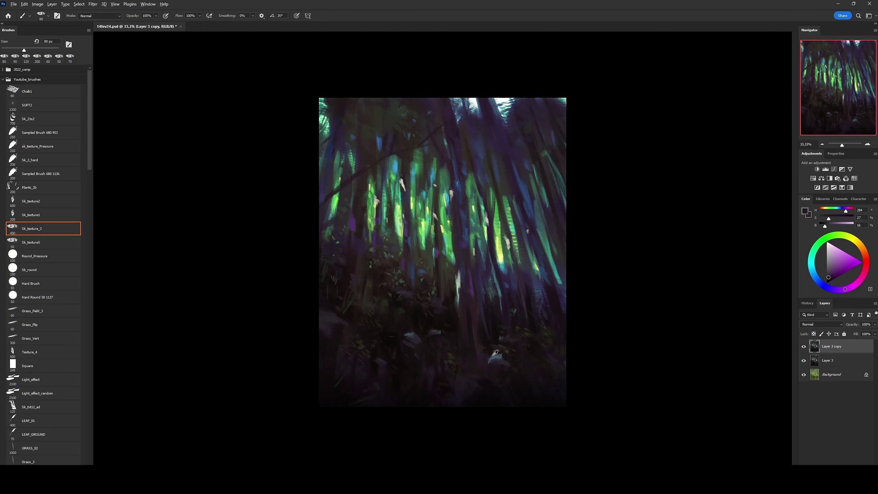
left_click(487, 369, "alt")
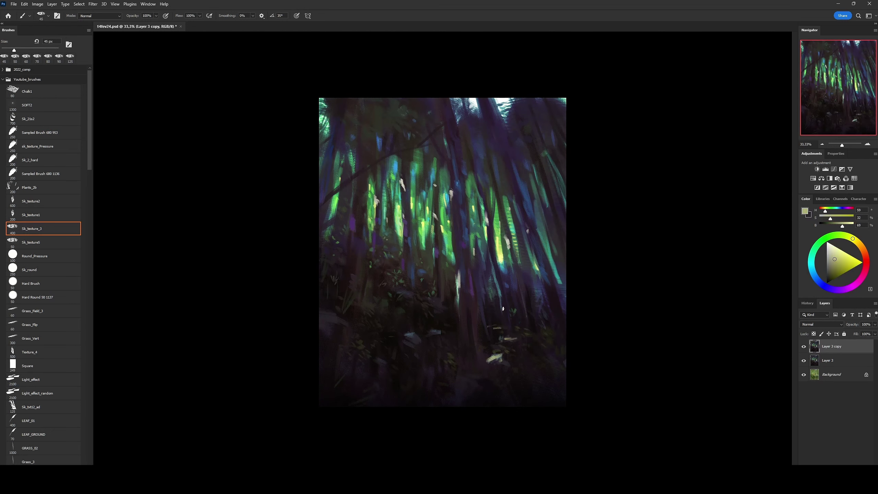
left_click(497, 358, "alt")
Step: Create Layer 4 and paint grey strokes across the lower foreground
key("ctrl+shift+alt+n")
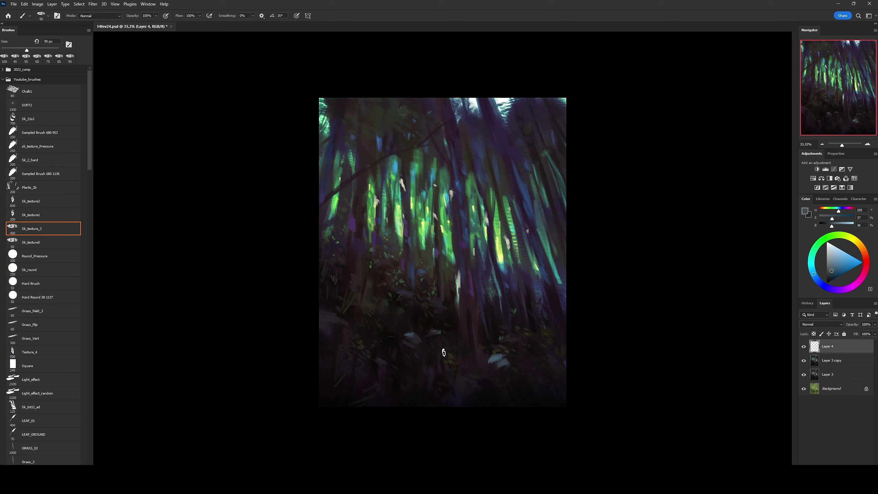
left_click(412, 341, "alt")
left_click(424, 325, "alt")
left_click_drag(423, 323, 456, 325)
left_click(456, 325, "alt")
key("bracketright")
key("bracketright")
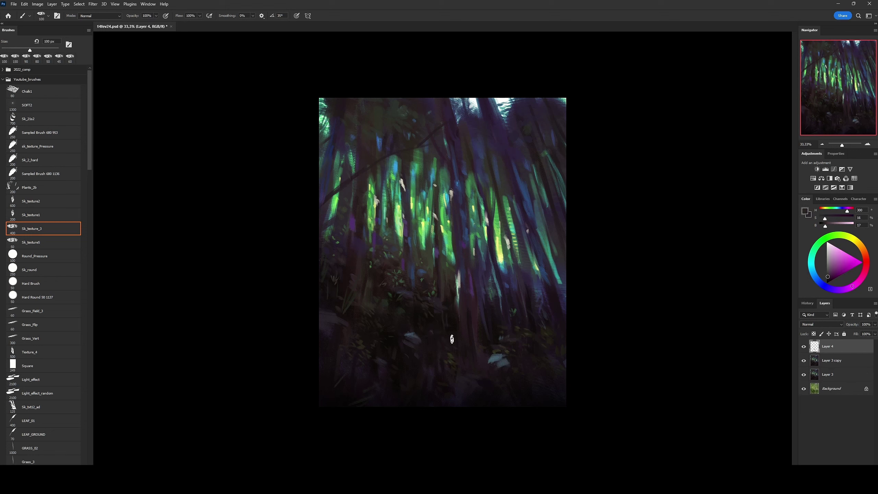
left_click(497, 329, "alt")
key("bracketright")
key("bracketright")
key("bracketright")
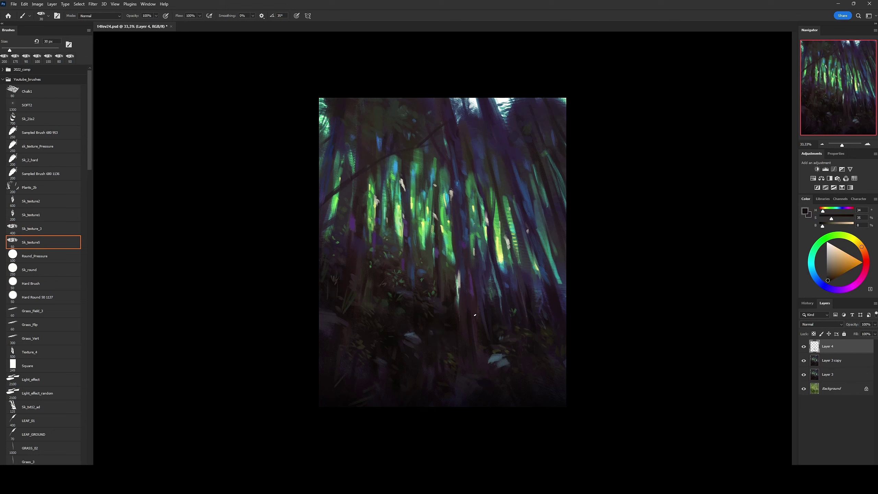
key("period")
Step: With the Sk_texture5 brush, dab pale yellow highlights among the glowing trunks
left_click(475, 304, "alt")
key("bracketleft")
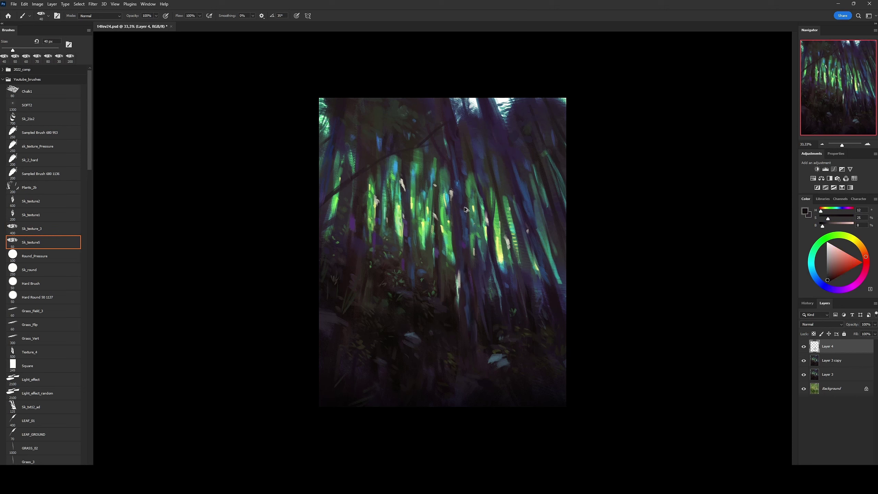
left_click(465, 209, "alt")
key("bracketleft")
left_click(531, 221, "alt")
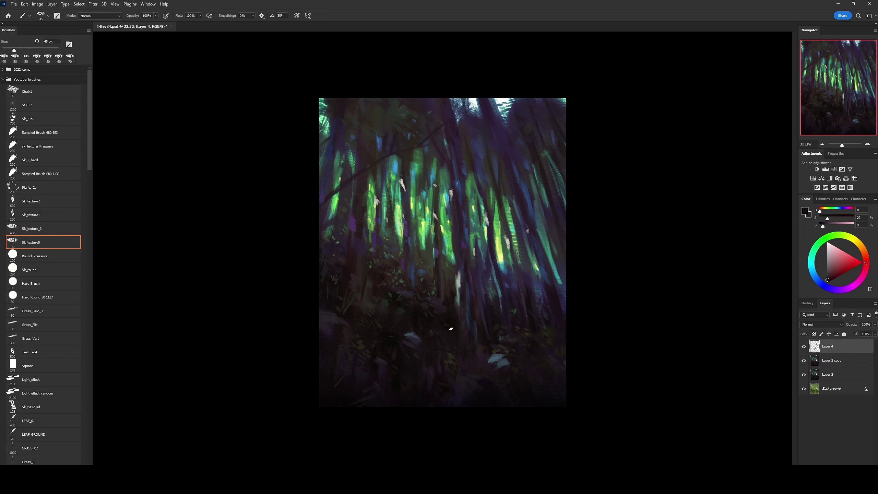
left_click(454, 240, "alt")
key("bracketright")
key("bracketright")
key("bracketright")
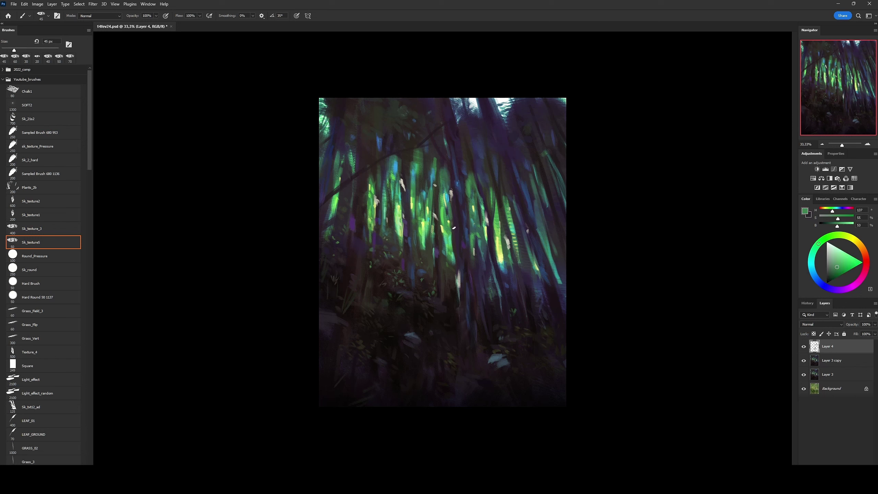
left_click(451, 223, "alt")
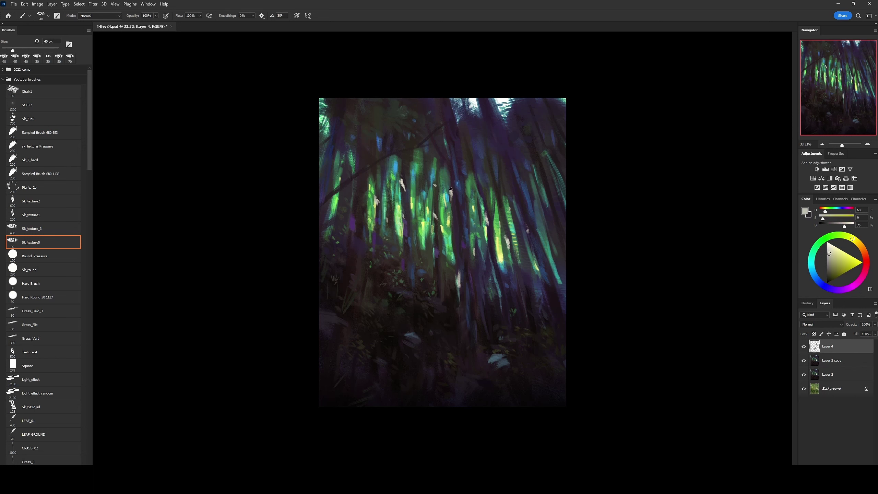
left_click(449, 194, "alt")
key("bracketleft")
left_click_drag(452, 206, 459, 209)
Step: Add more pale greenish-white and dark magenta flecks, then flip the canvas back to normal
left_click(551, 273, "alt")
key("bracketleft")
key("bracketleft")
key("bracketleft")
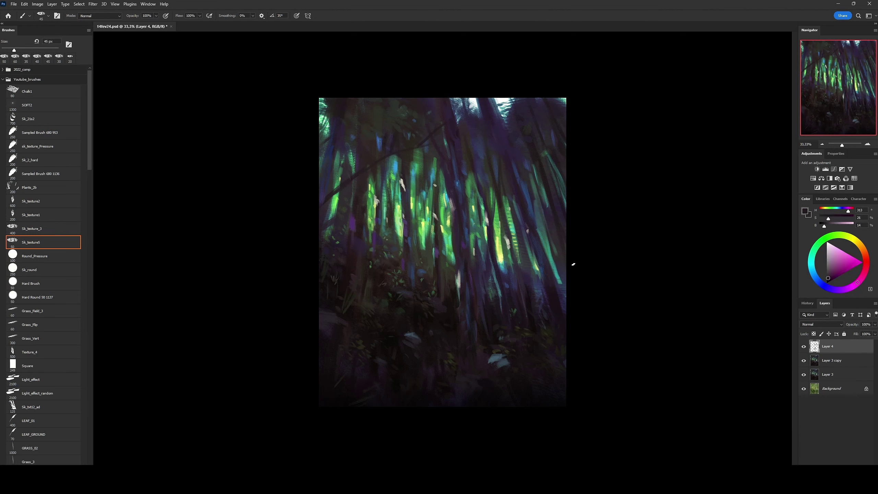
left_click(453, 192, "alt")
key("bracketleft")
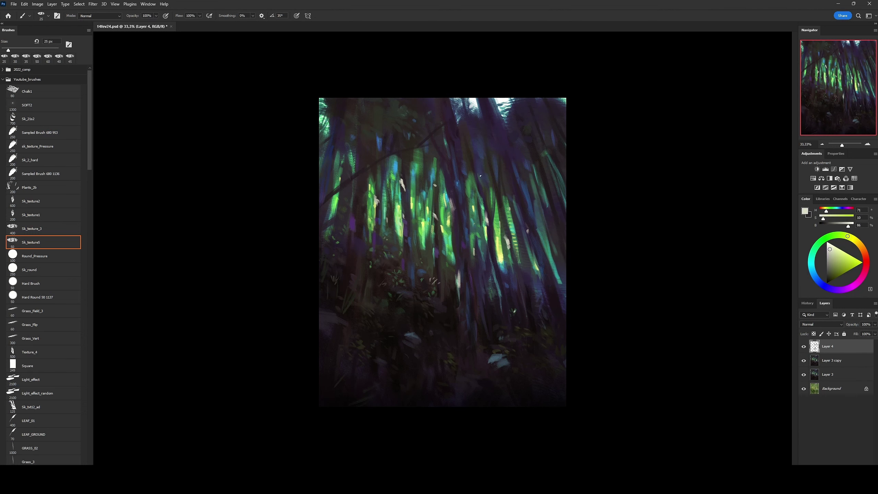
left_click(442, 251, "alt")
left_click(502, 283, "alt")
key("bracketright")
key("h")
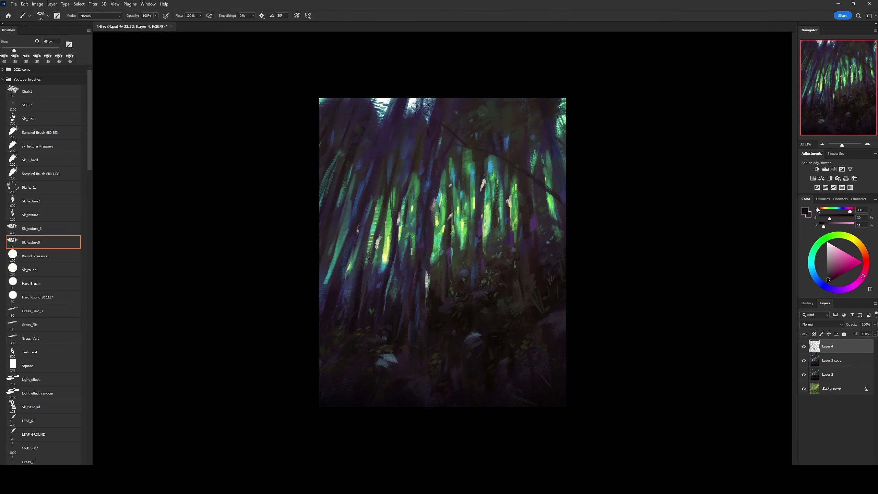
key("e")
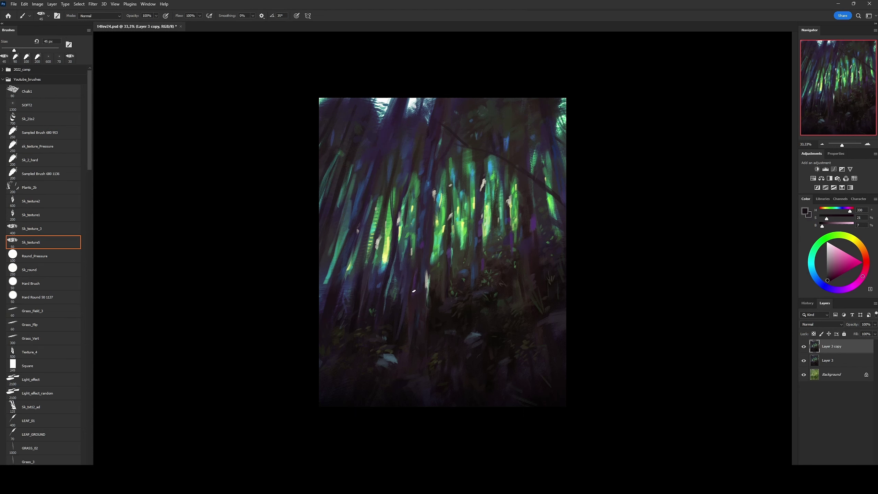
Step: Sample dark brown, grey, green and trunk colours to find a darkening tone
left_click(414, 291, "alt")
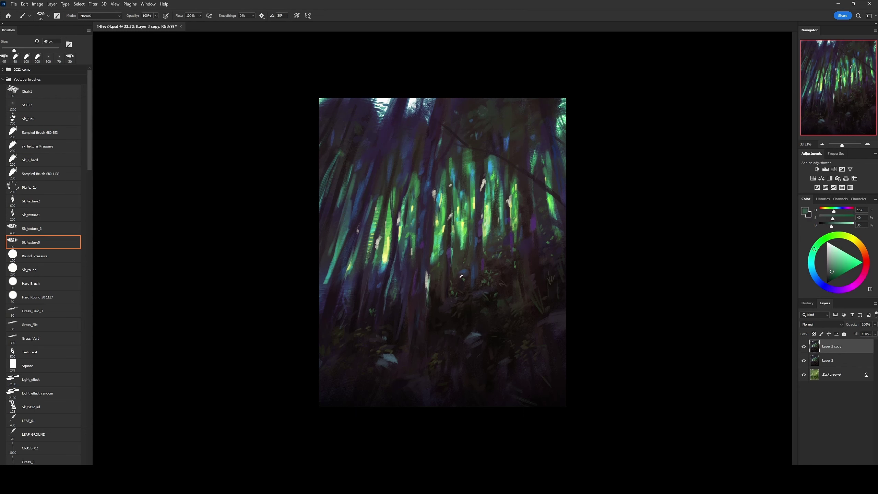
key("bracketright")
key("bracketright")
key("bracketright")
key("bracketleft")
key("bracketleft")
key("bracketleft")
left_click(420, 298, "alt")
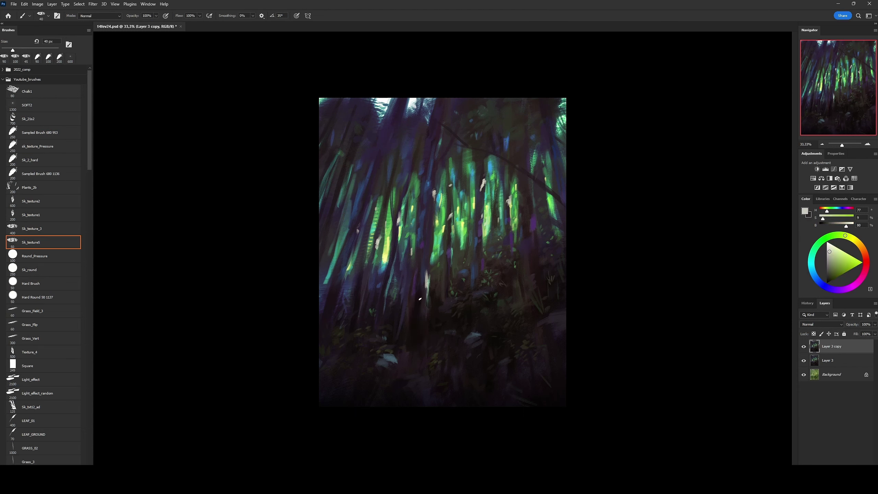
left_click(429, 273, "alt")
left_click(419, 235, "alt")
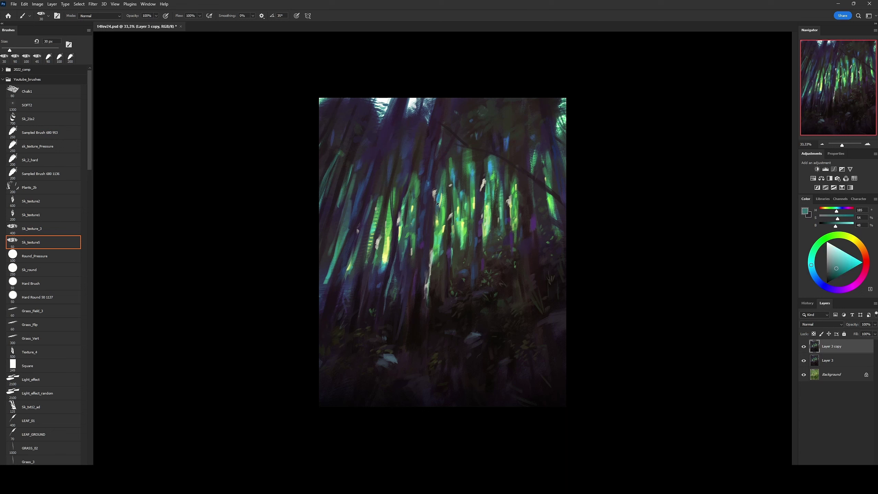
left_click(411, 202, "alt")
left_click(512, 238, "alt")
left_click(547, 139, "alt")
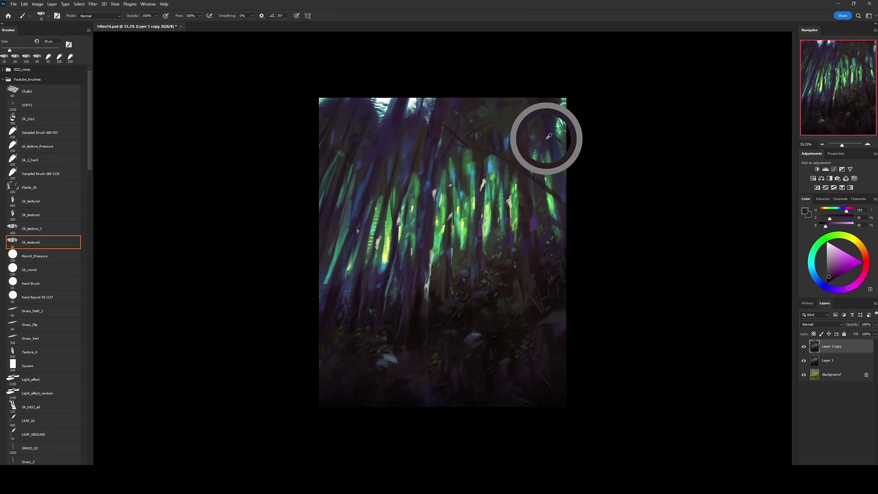
key("bracketright")
key("bracketright")
key("bracketright")
Step: Paint dark purple over the bright opening at the top of the canopy with a larger brush
left_click(411, 112, "alt")
left_click(425, 107, "alt")
key("bracketright")
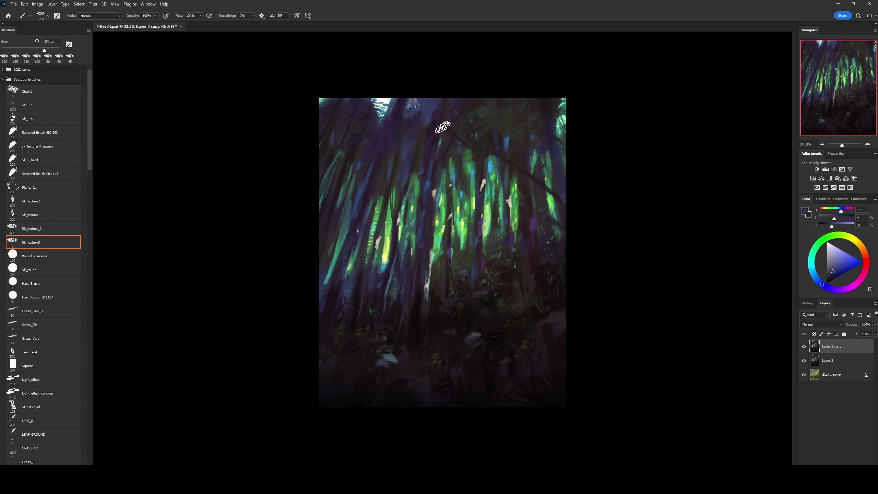
mouse_move(441, 127)
left_mouse_down()
mouse_move(439, 102)
mouse_move(404, 108)
left_mouse_up()
key("bracketleft")
key("bracketleft")
left_click(382, 101, "alt")
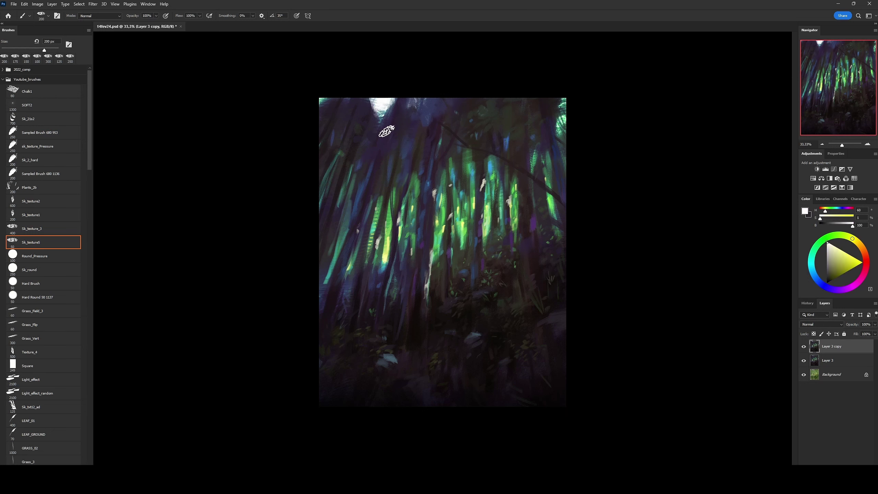
left_click(415, 111, "alt")
Step: Check the canopy mirrored, add more dark purple and green, then flip it back
key("ctrl+shift+h")
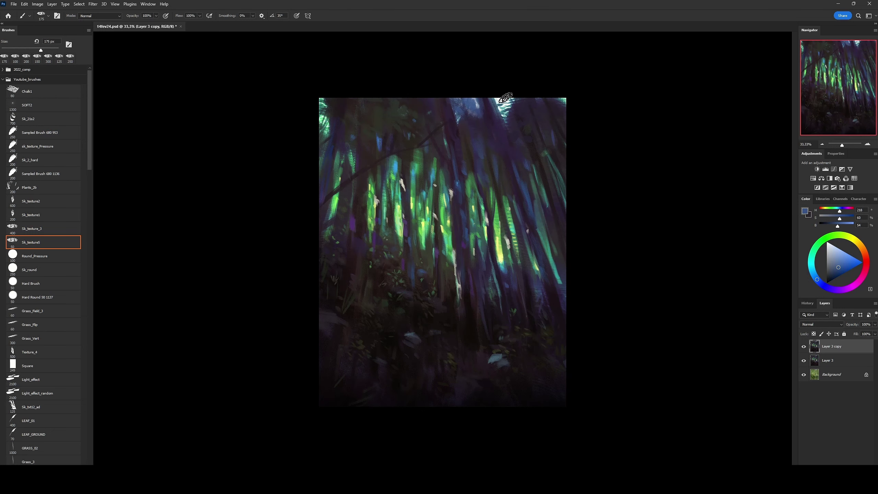
key("bracketleft")
key("bracketleft")
key("bracketleft")
left_click(460, 118, "alt")
key("ctrl+shift+h")
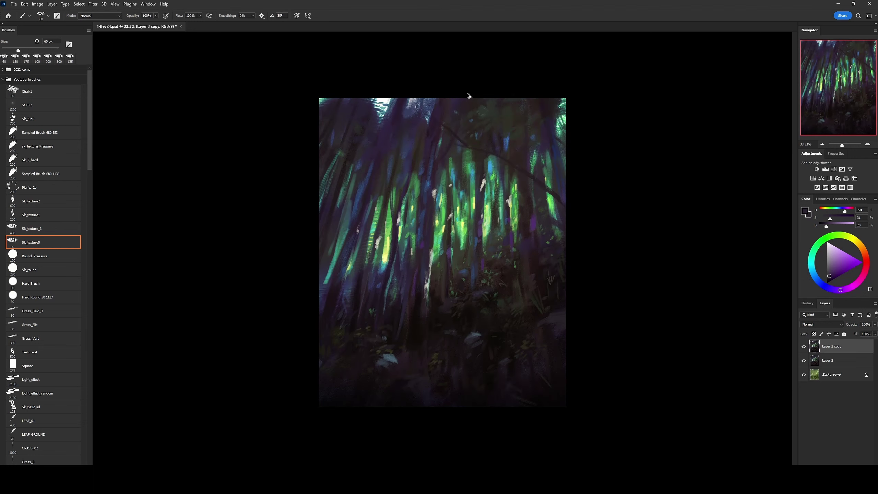
left_click(323, 101, "alt")
key("bracketright")
key("bracketright")
key("bracketright")
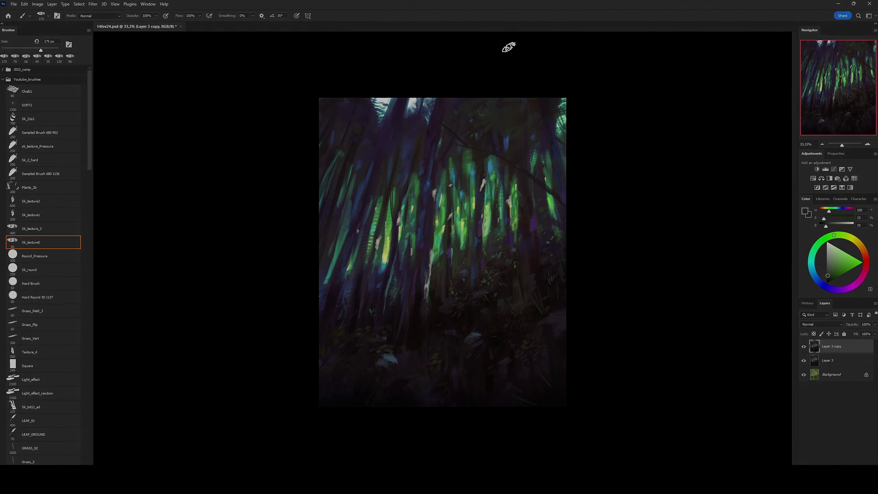
left_click(385, 249, "alt")
key("bracketleft")
key("bracketleft")
key("bracketleft")
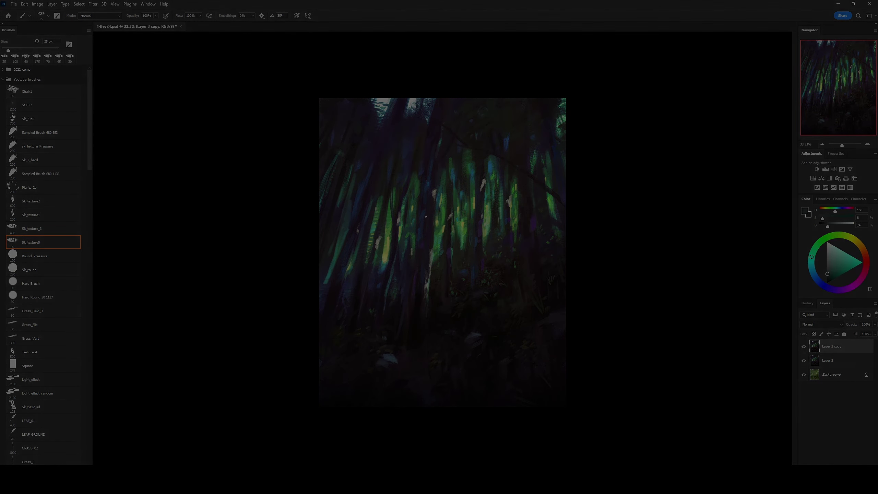